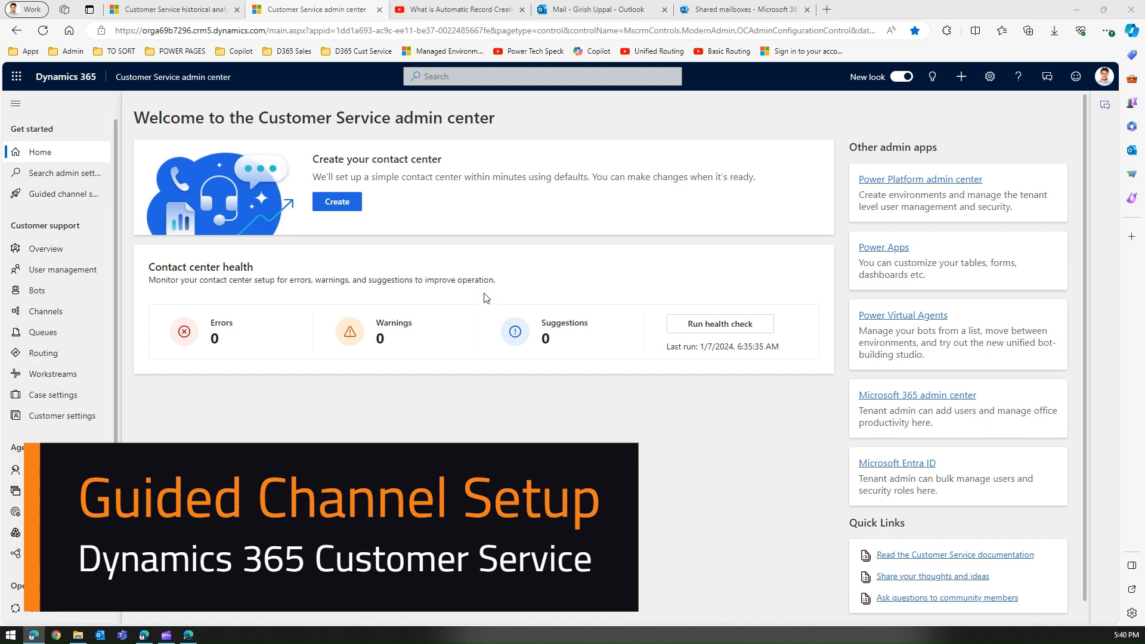
# Jump the ARC YouTube video to its 2:33 'Automatic Record Creation - Steps' slide, then return to the admin center
pyautogui.click(488, 7)
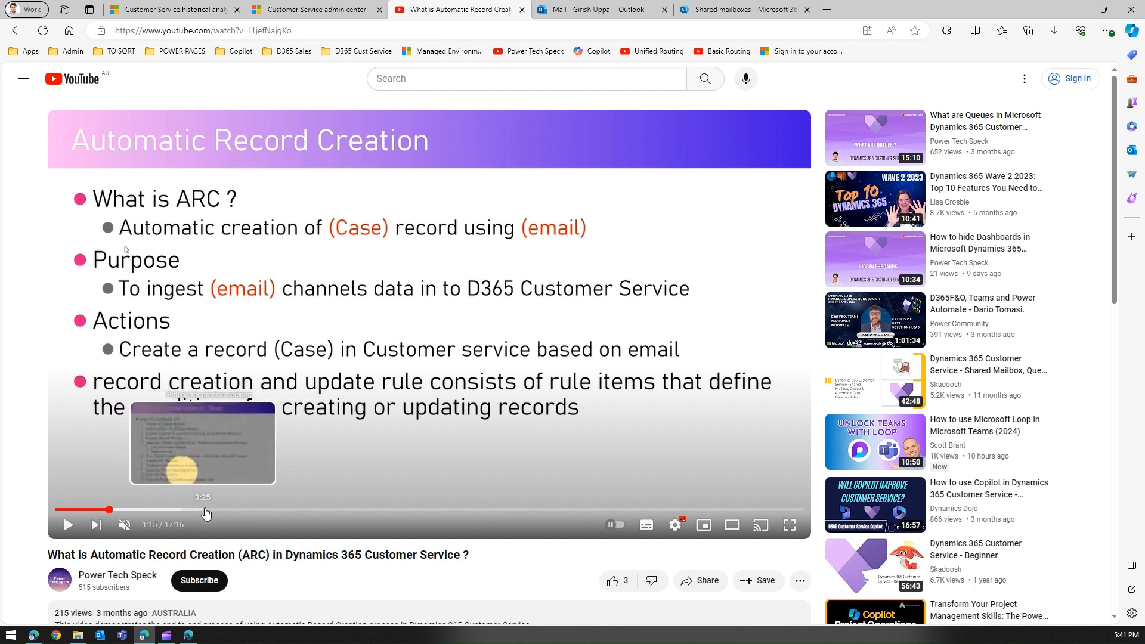
pyautogui.click(166, 510)
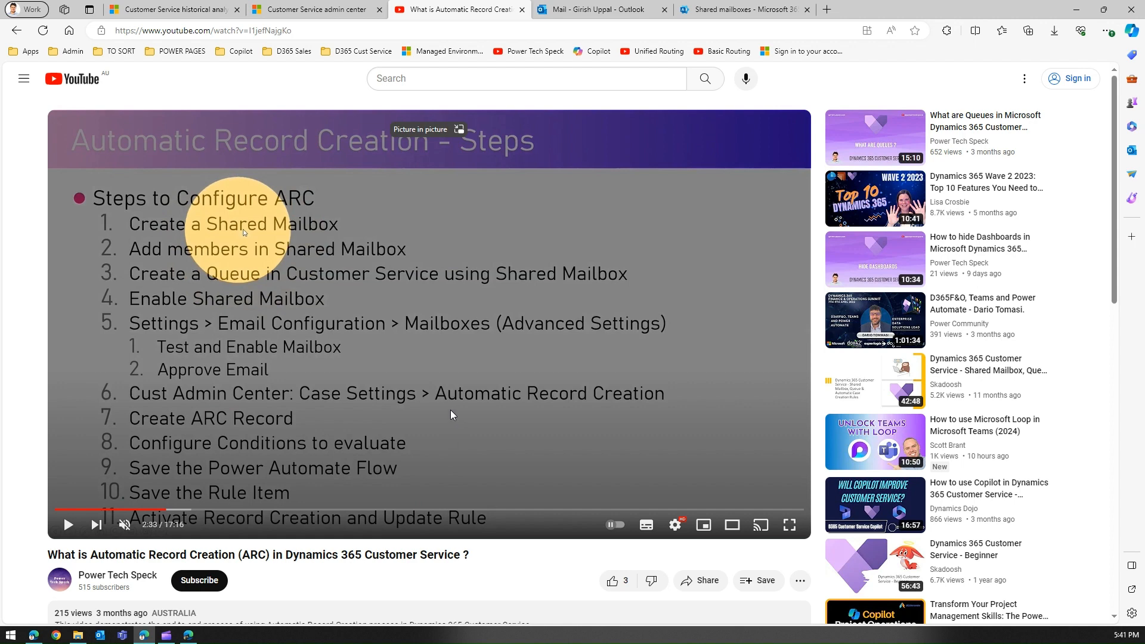
pyautogui.click(303, 11)
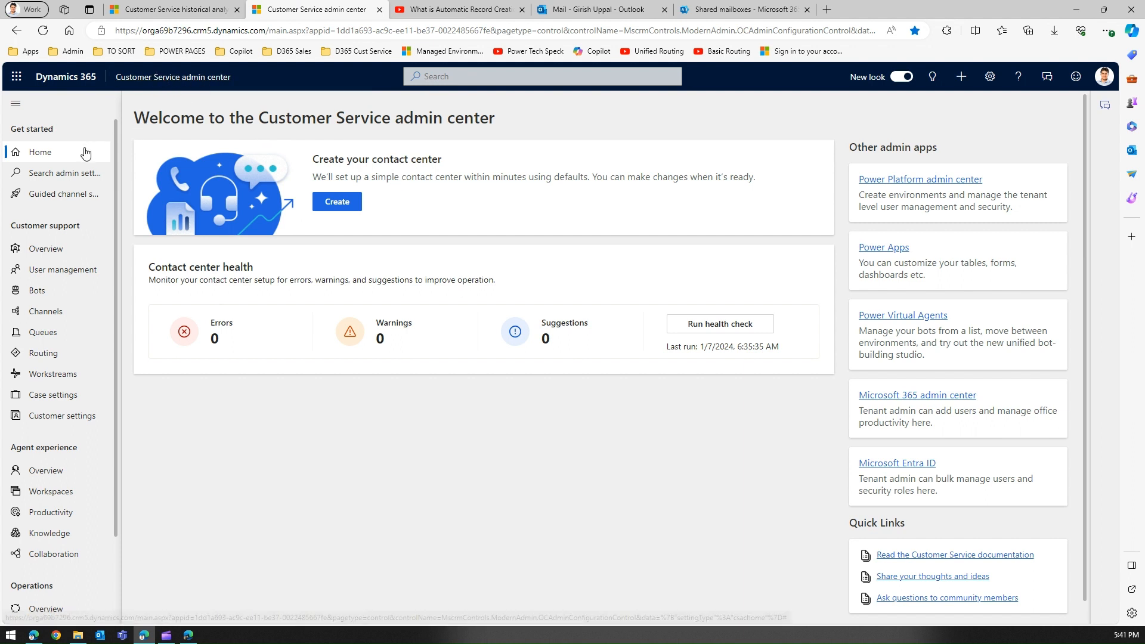
# Go to Guided channel setup under Get started in the left navigation
pyautogui.click(71, 195)
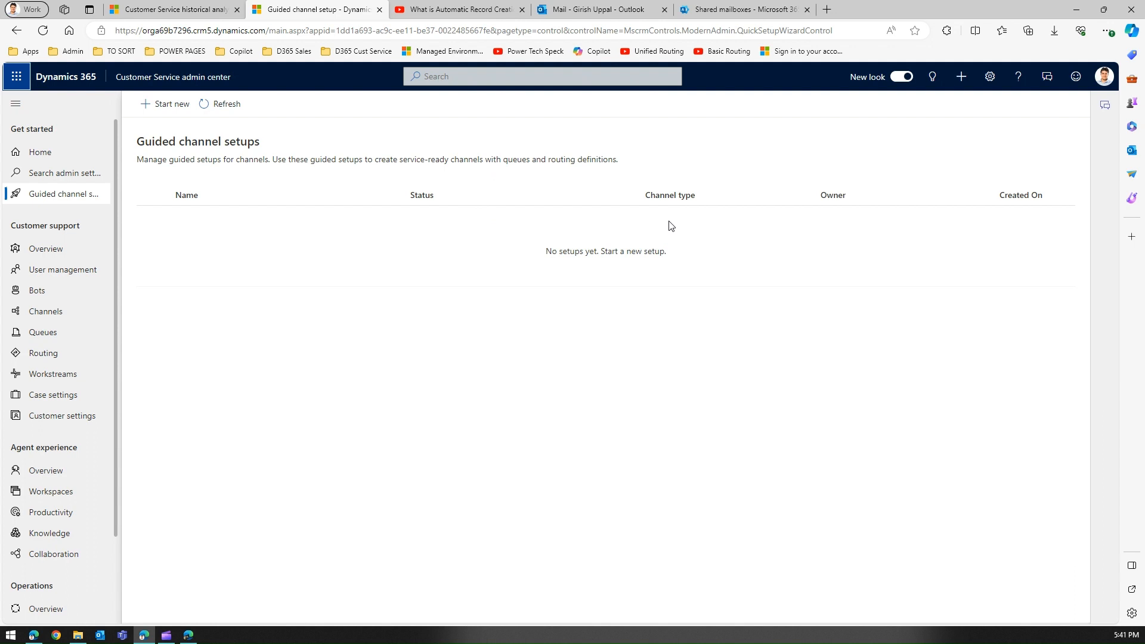
# Try adding a shared mailbox named Contact at address 'contact', then discard it since the address is taken
pyautogui.click(720, 10)
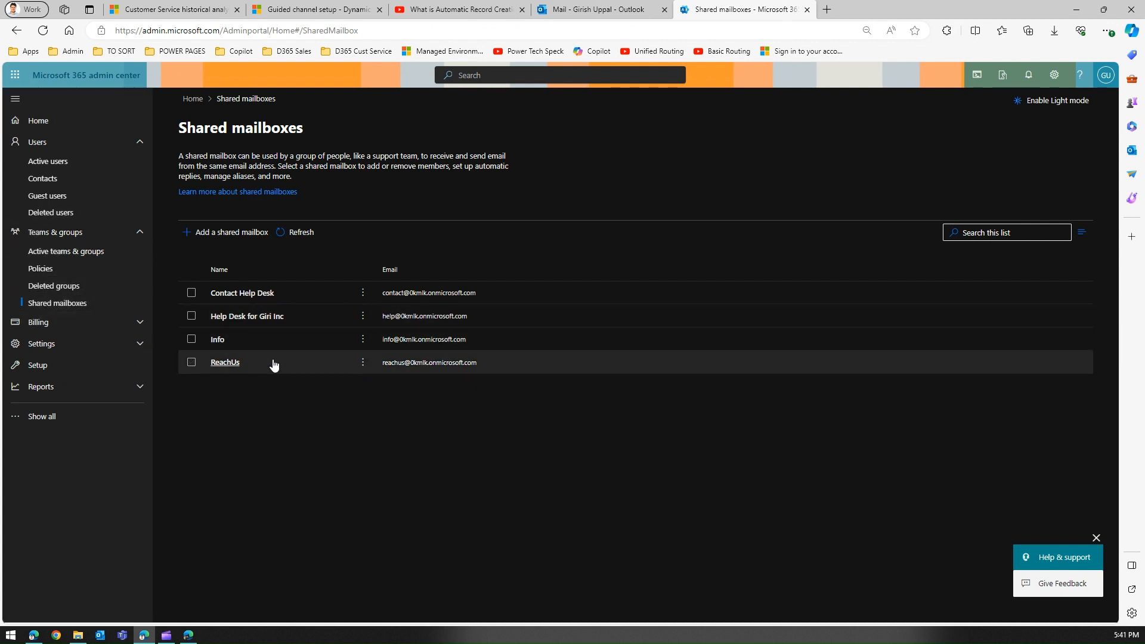
pyautogui.click(246, 234)
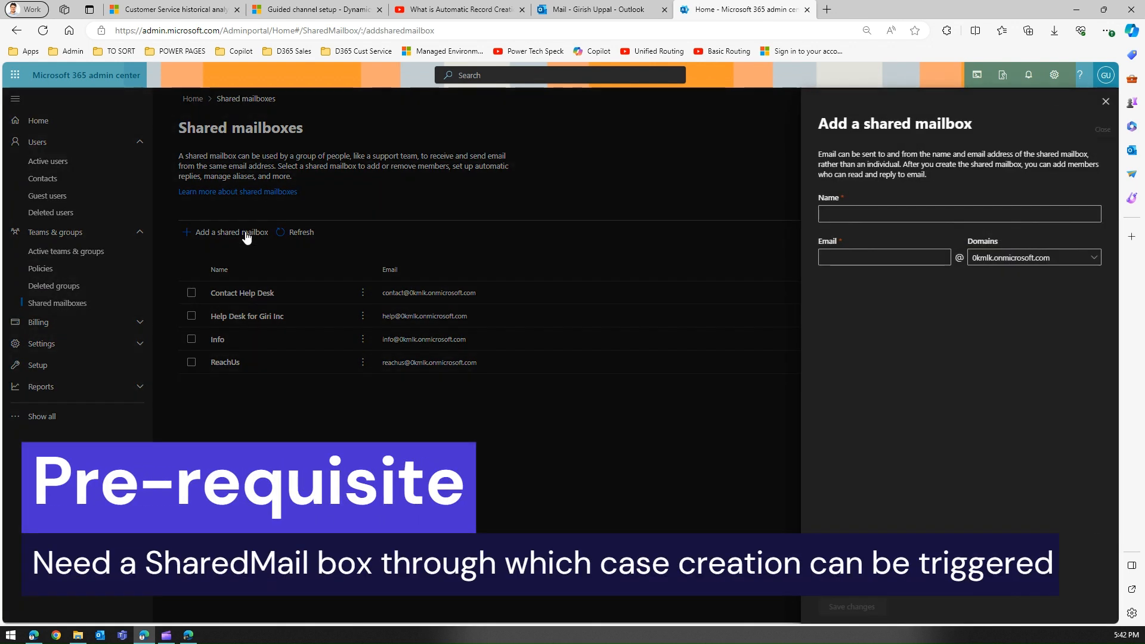
pyautogui.click(837, 258)
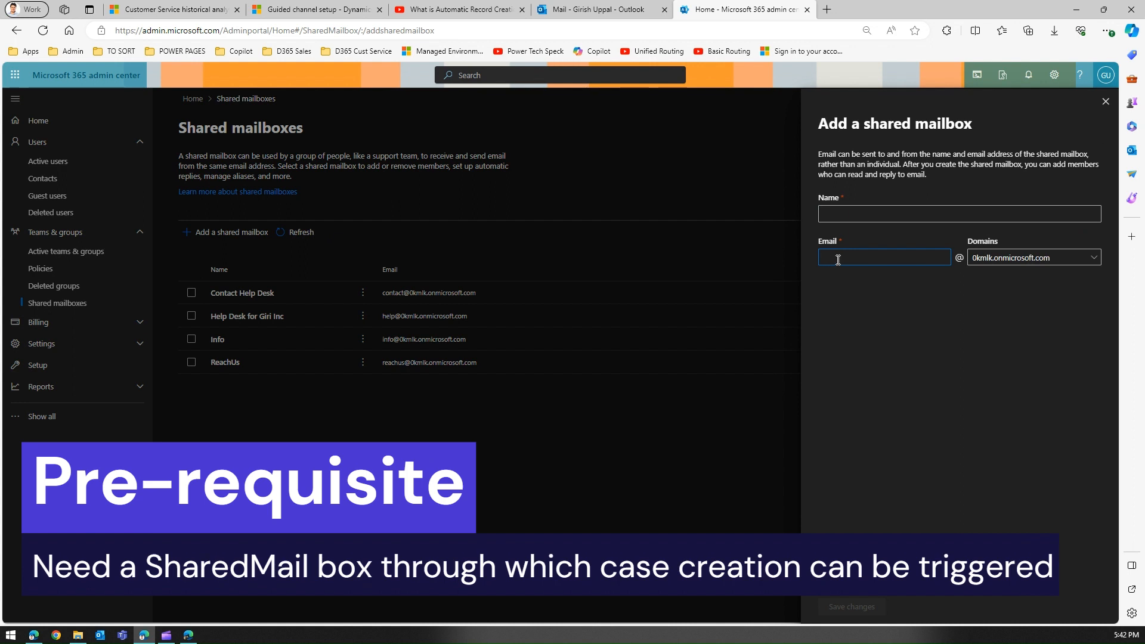
pyautogui.write('contact')
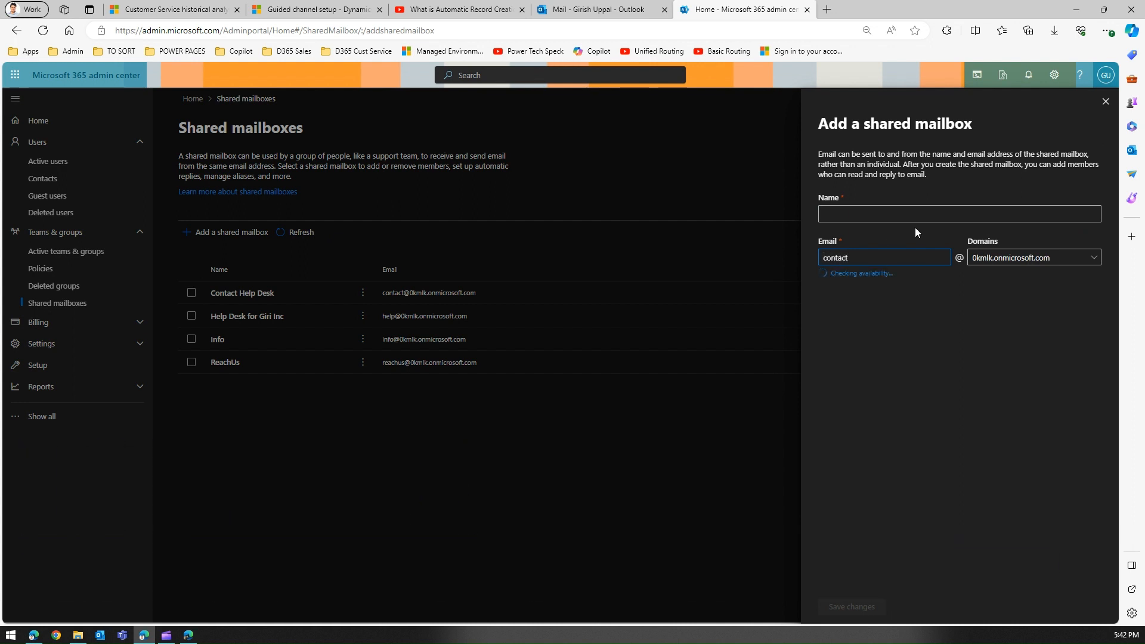
pyautogui.click(885, 218)
pyautogui.write('Contact')
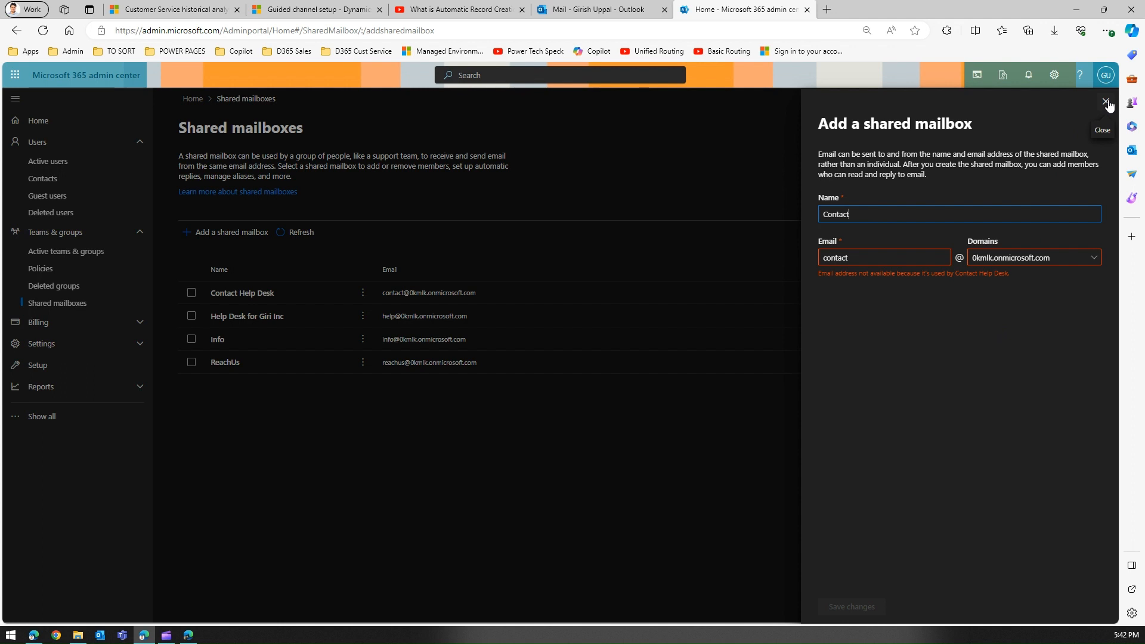
pyautogui.click(1107, 103)
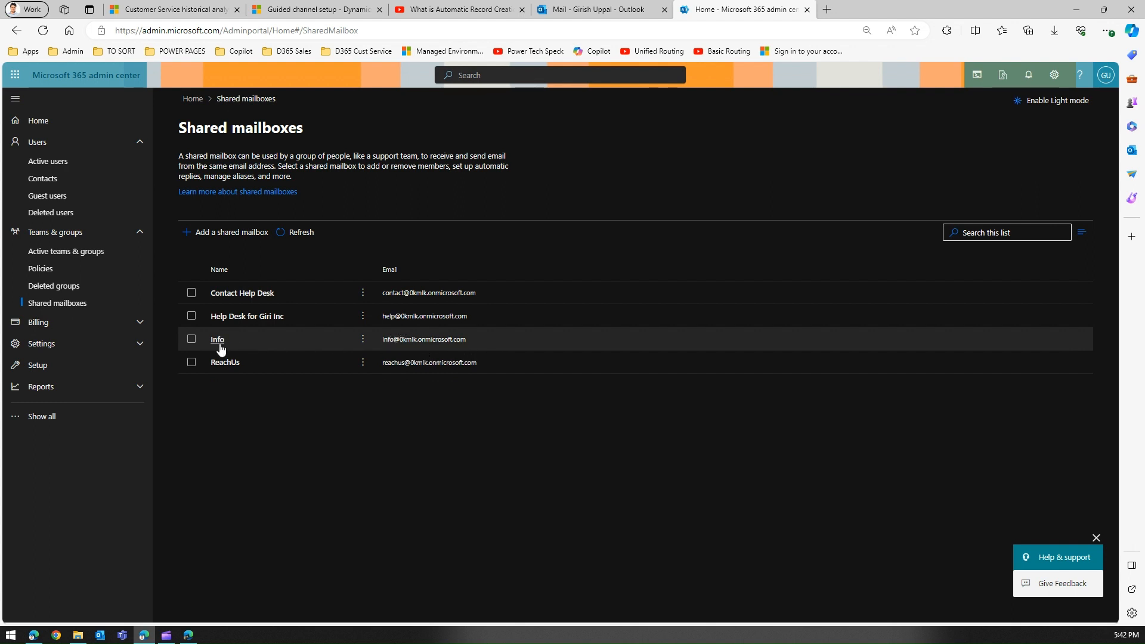
# Open the shared Info mailbox in Outlook on the web through Open another mailbox
pyautogui.click(604, 10)
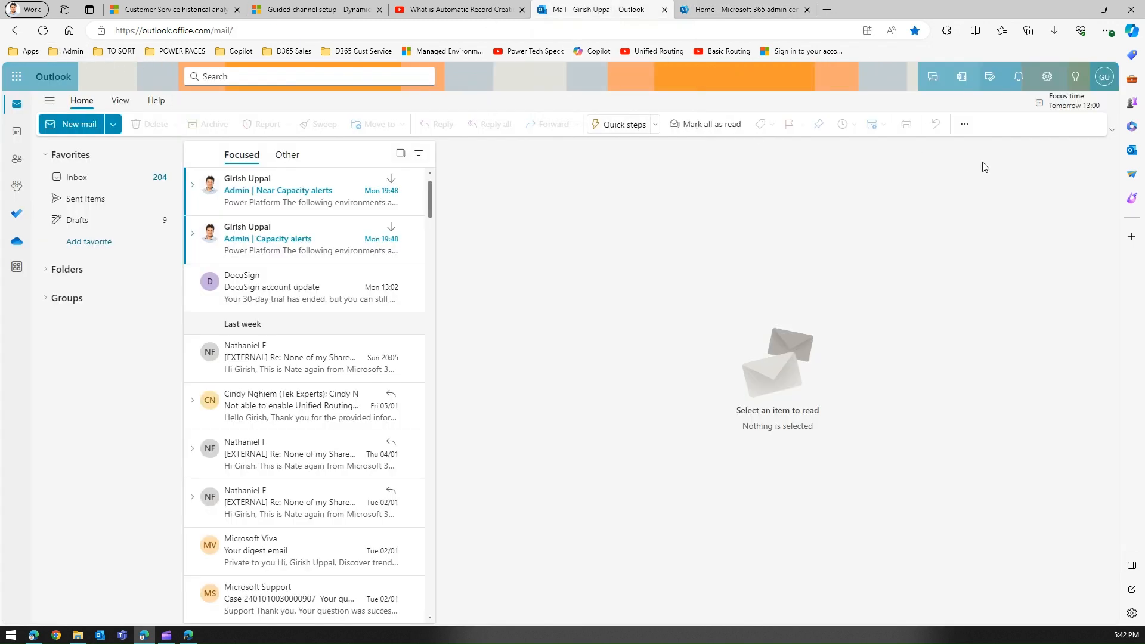
pyautogui.click(1048, 77)
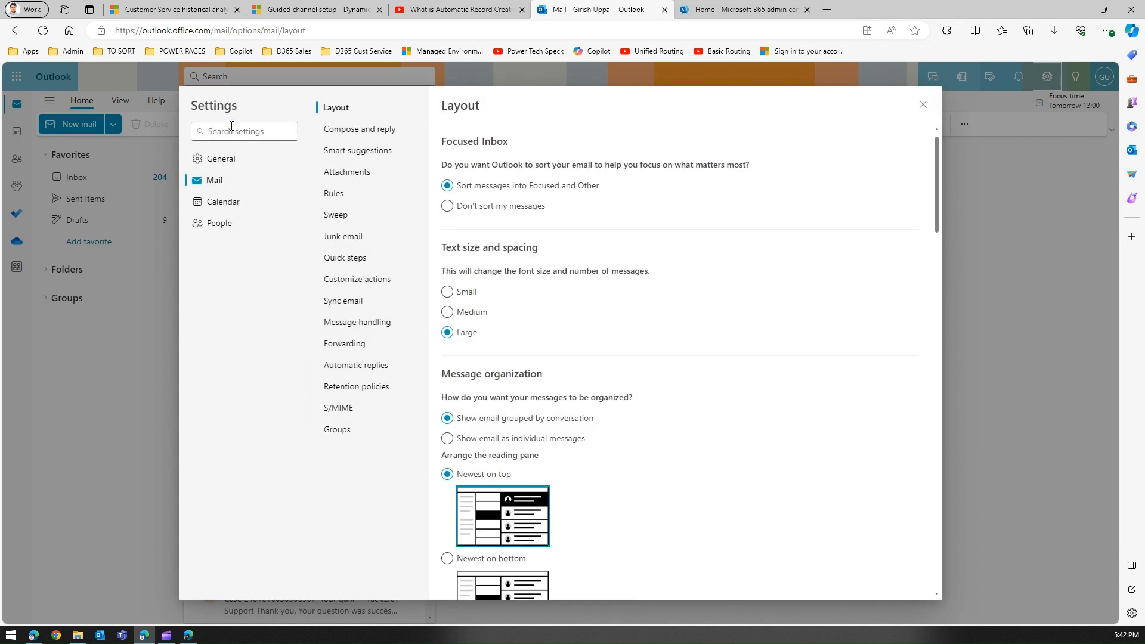
pyautogui.click(923, 105)
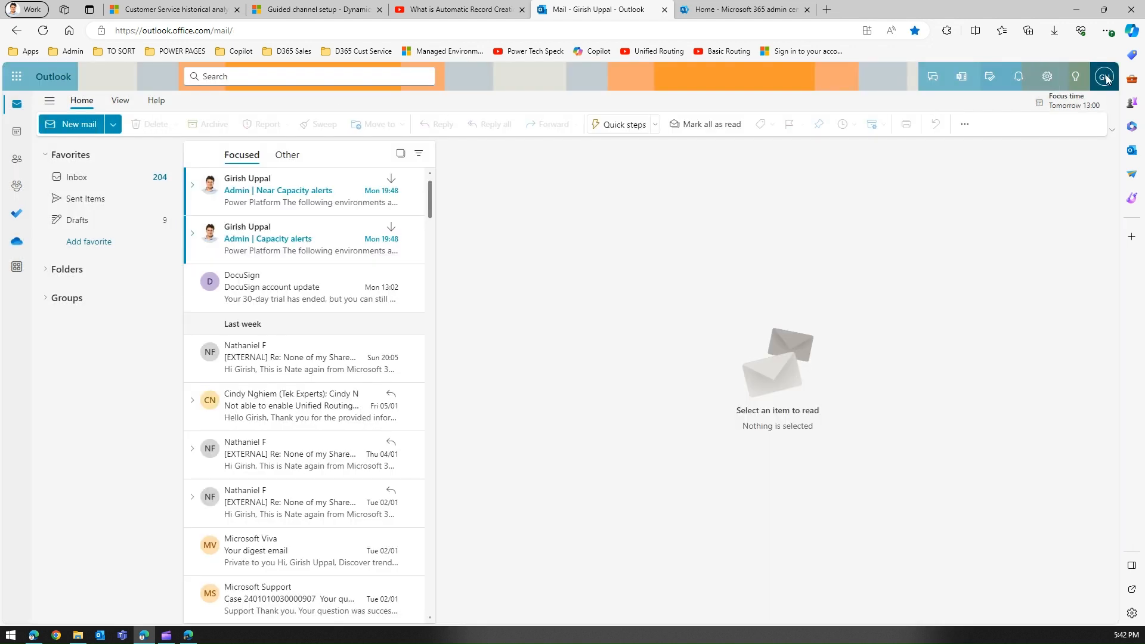
pyautogui.click(1104, 77)
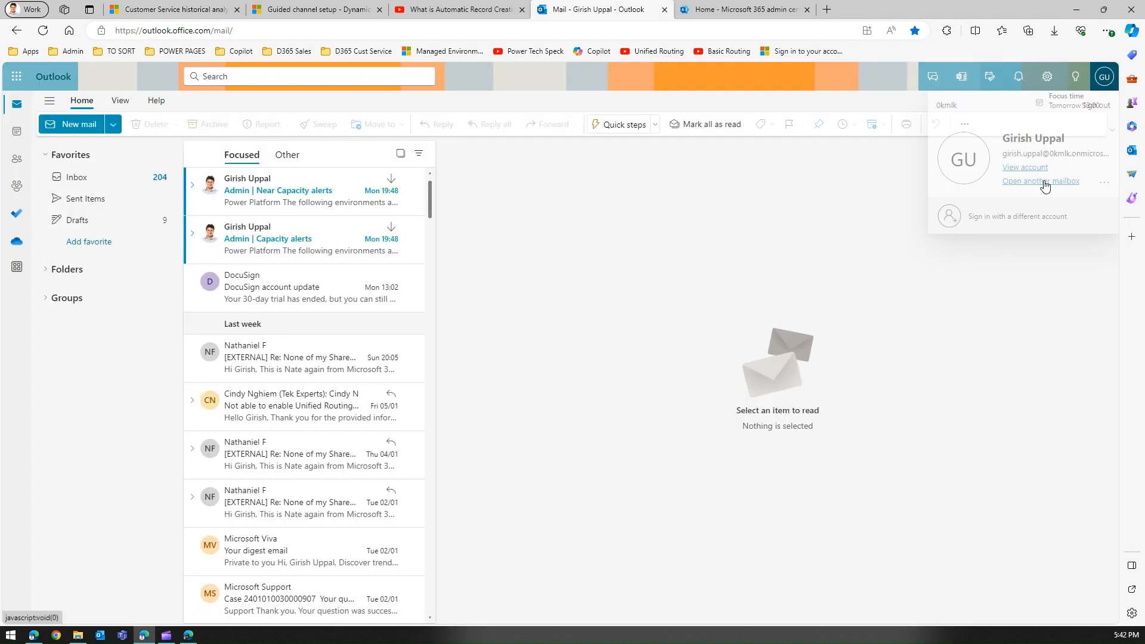
pyautogui.click(1045, 187)
pyautogui.write('info')
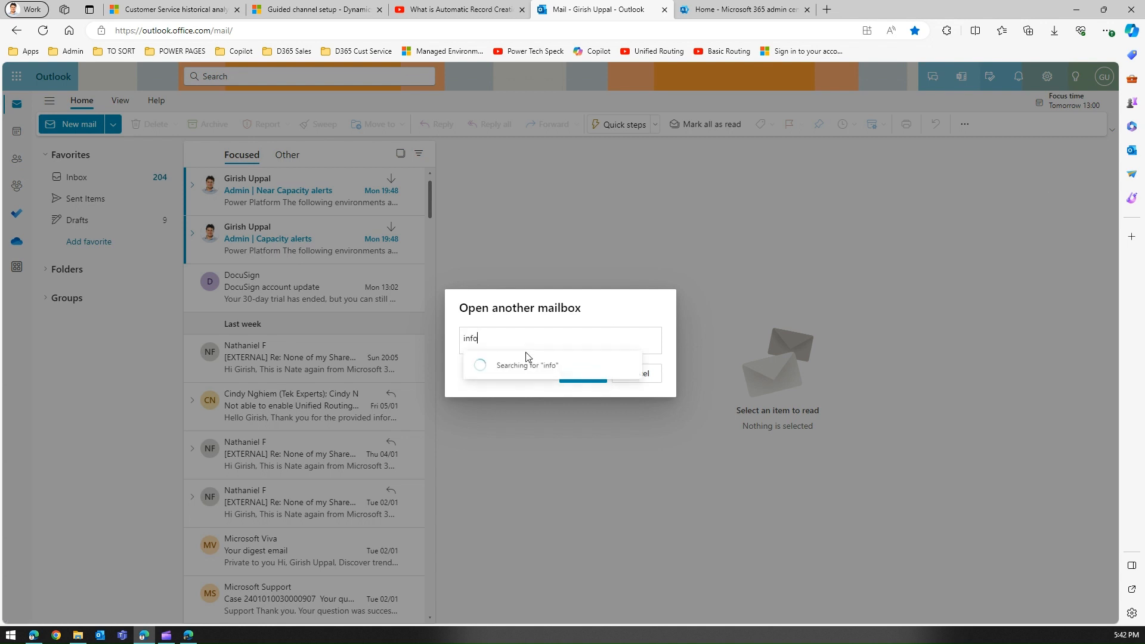
pyautogui.click(548, 364)
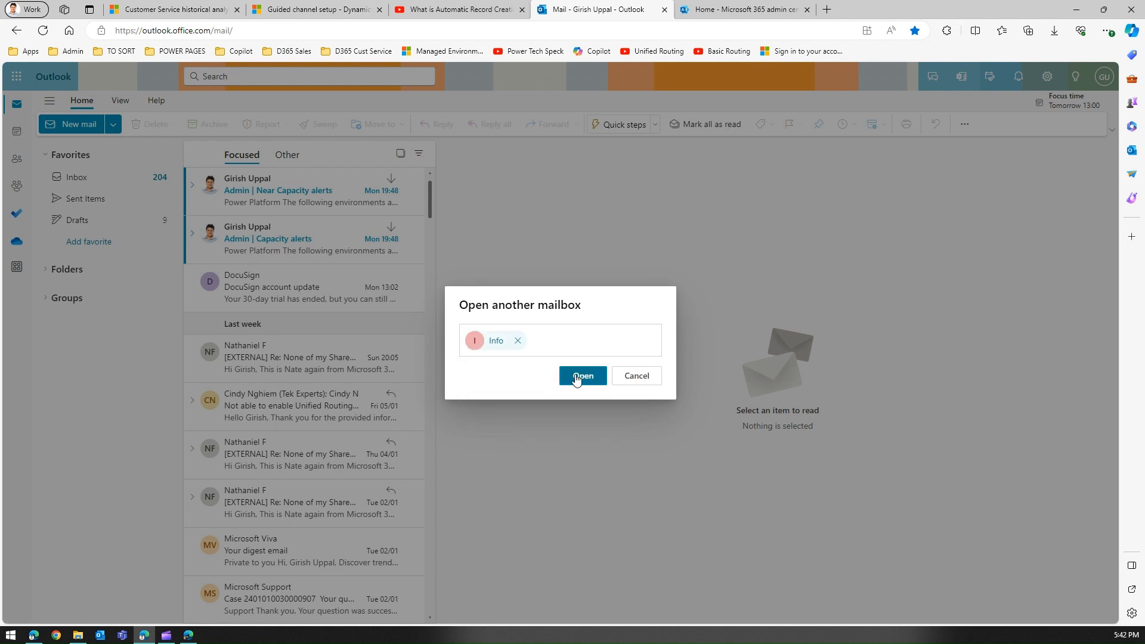
pyautogui.click(574, 377)
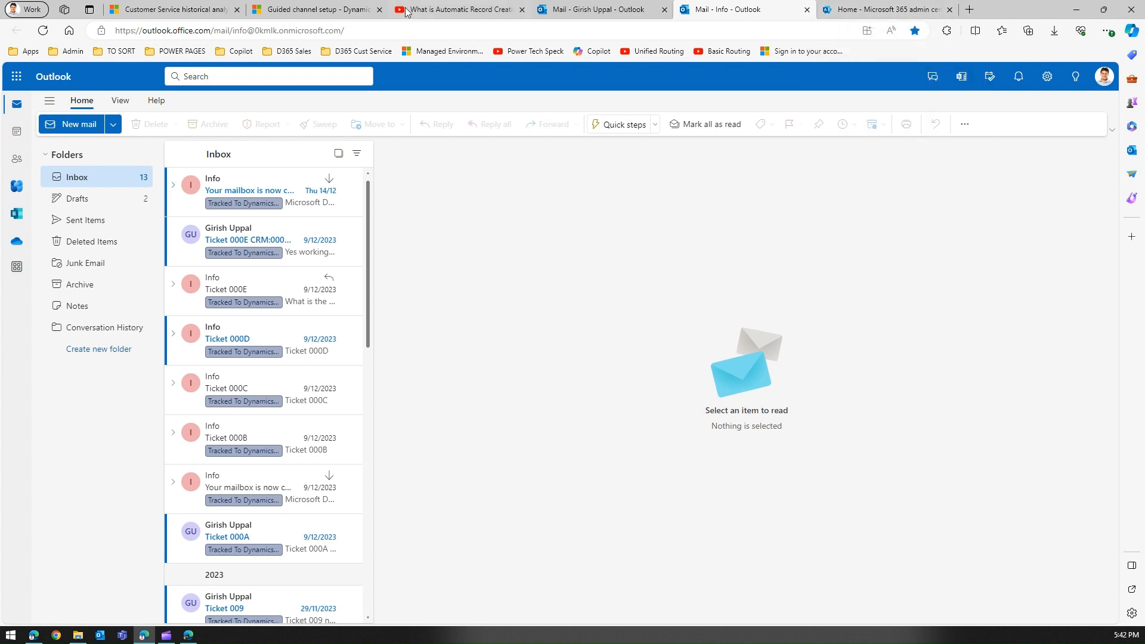
pyautogui.click(316, 10)
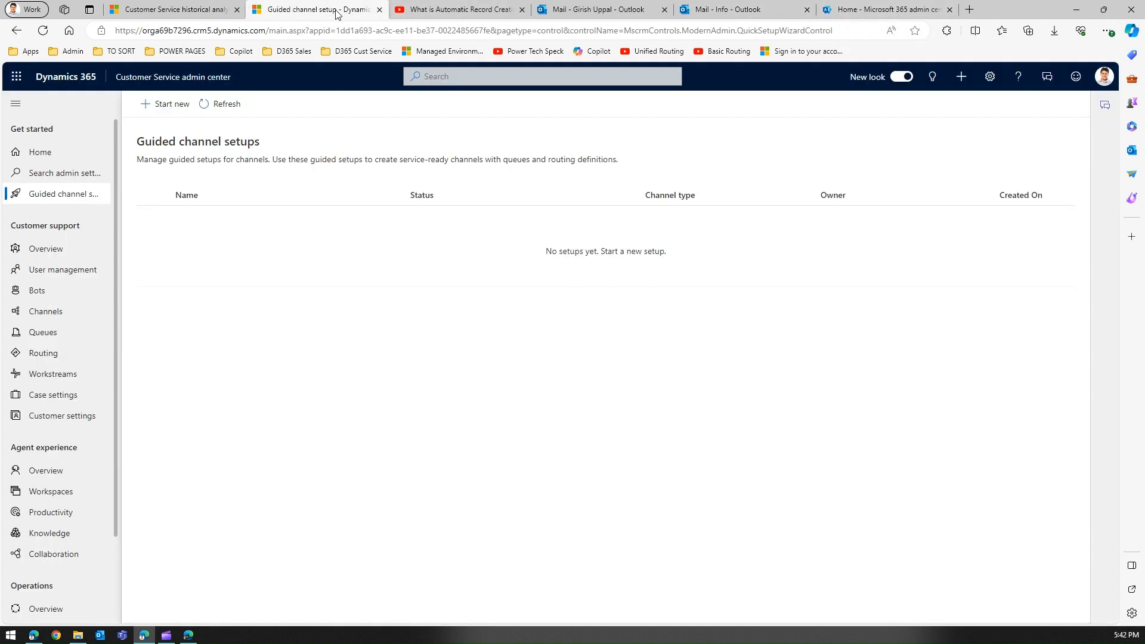
# Name the new guided setup 'ARC - Using Email', pick the Email channel tile, and reach Summary
pyautogui.click(179, 110)
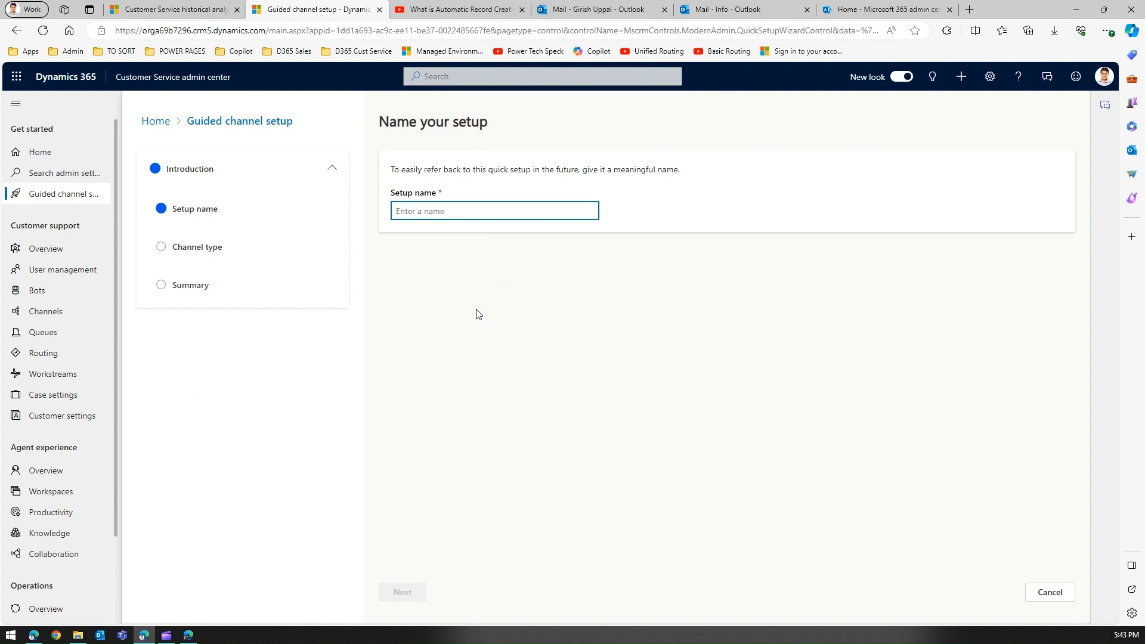
pyautogui.write('AR')
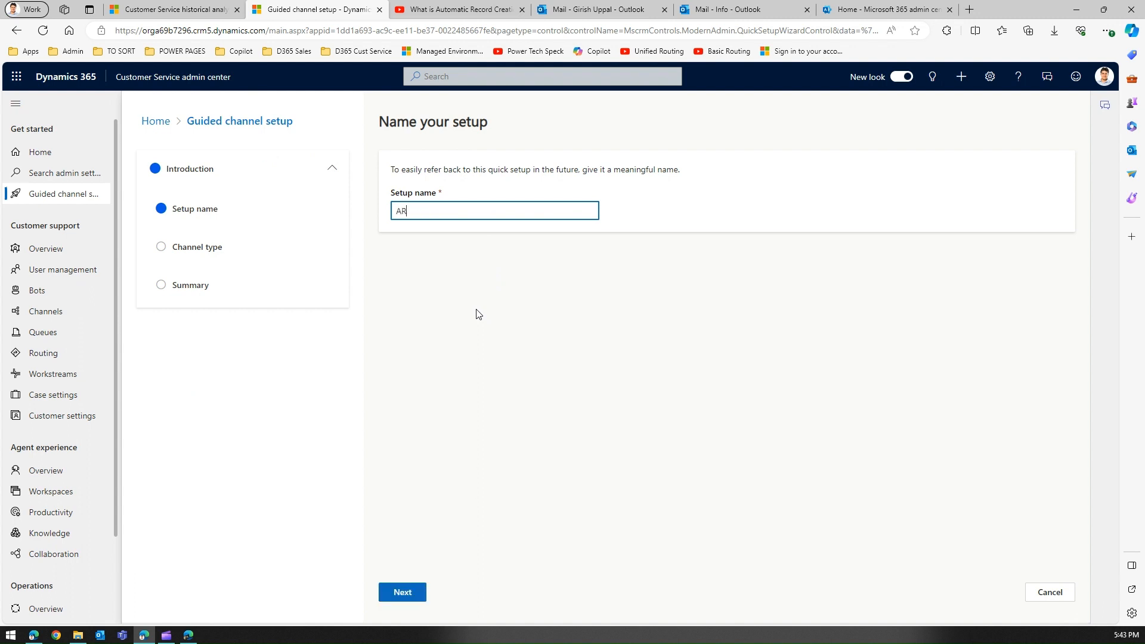
pyautogui.write('C - Using Email')
pyautogui.click(401, 595)
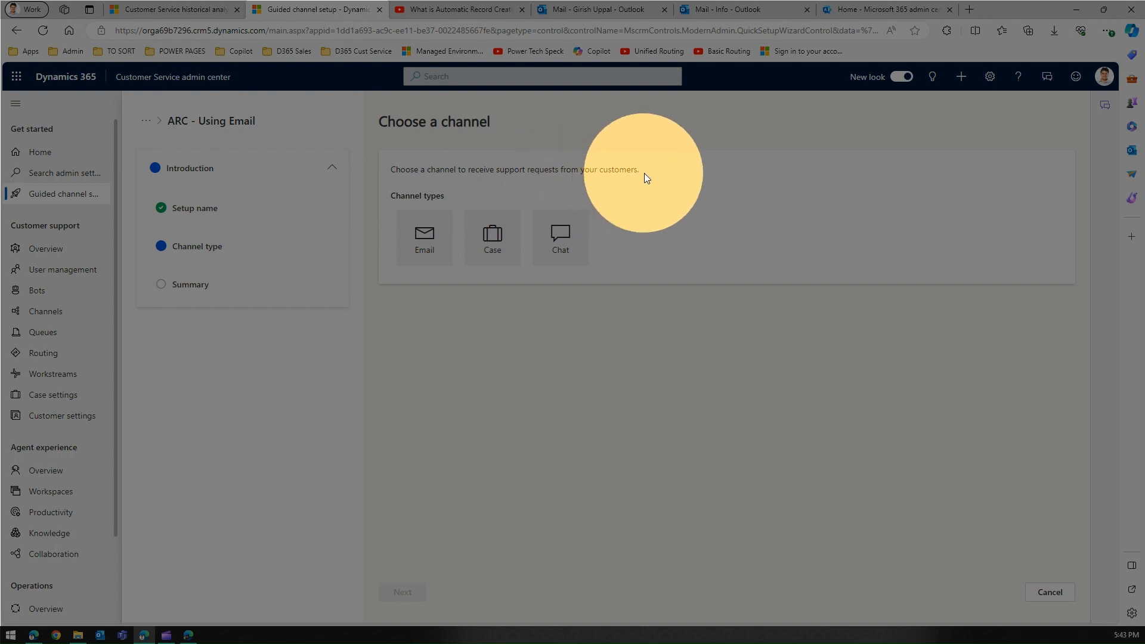
pyautogui.click(443, 223)
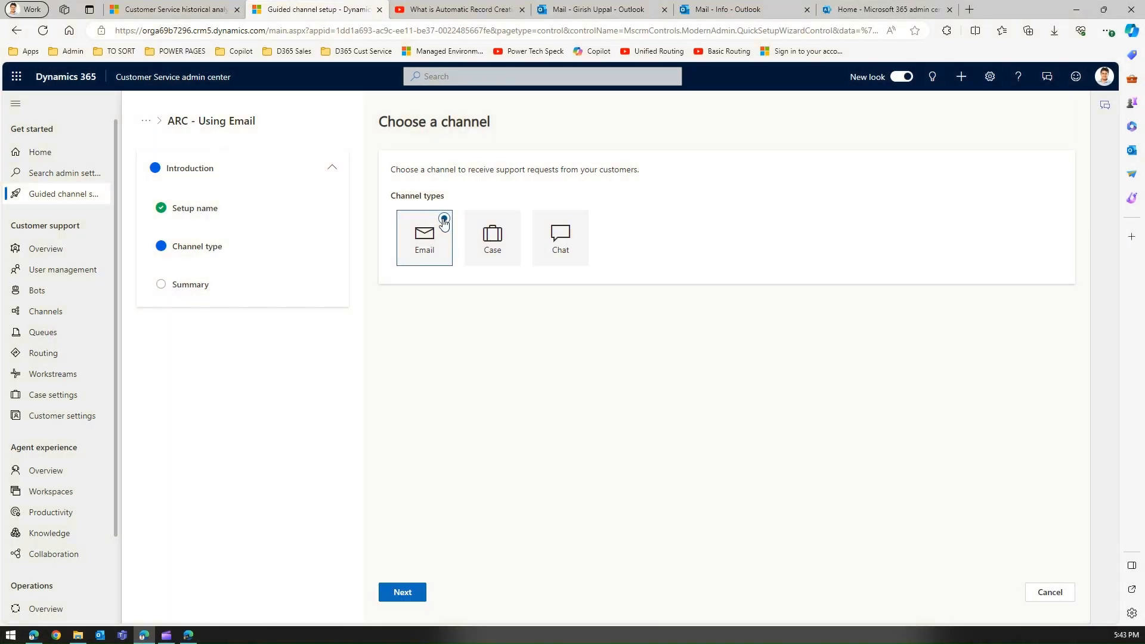
pyautogui.click(401, 594)
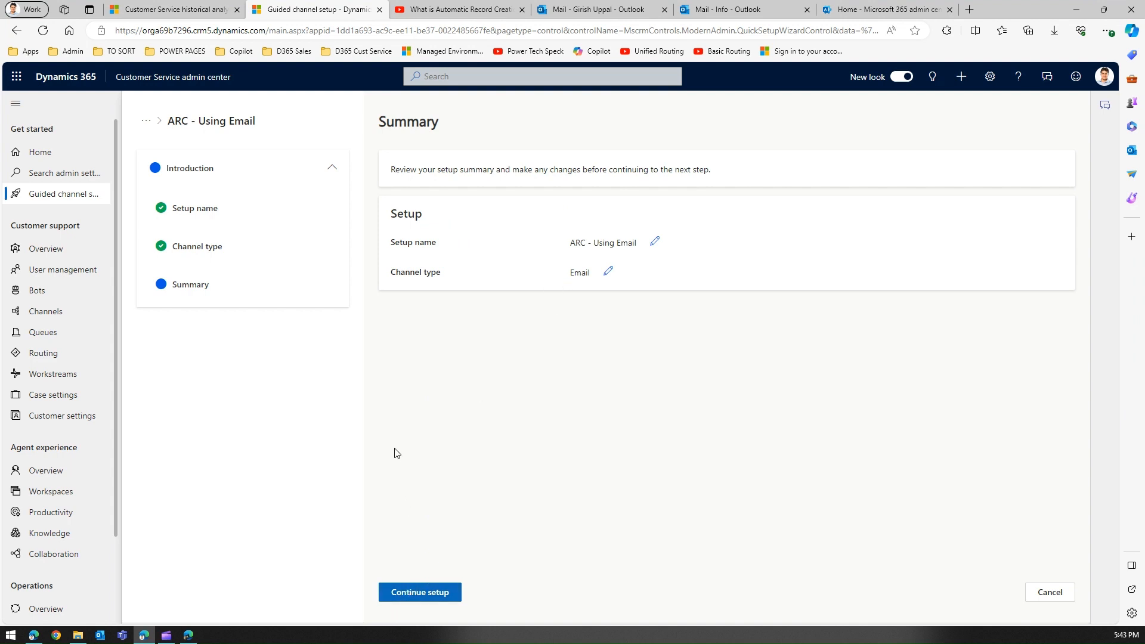
# Continue the setup from Summary to Create user accounts, then revisit the ARC steps video
pyautogui.click(444, 595)
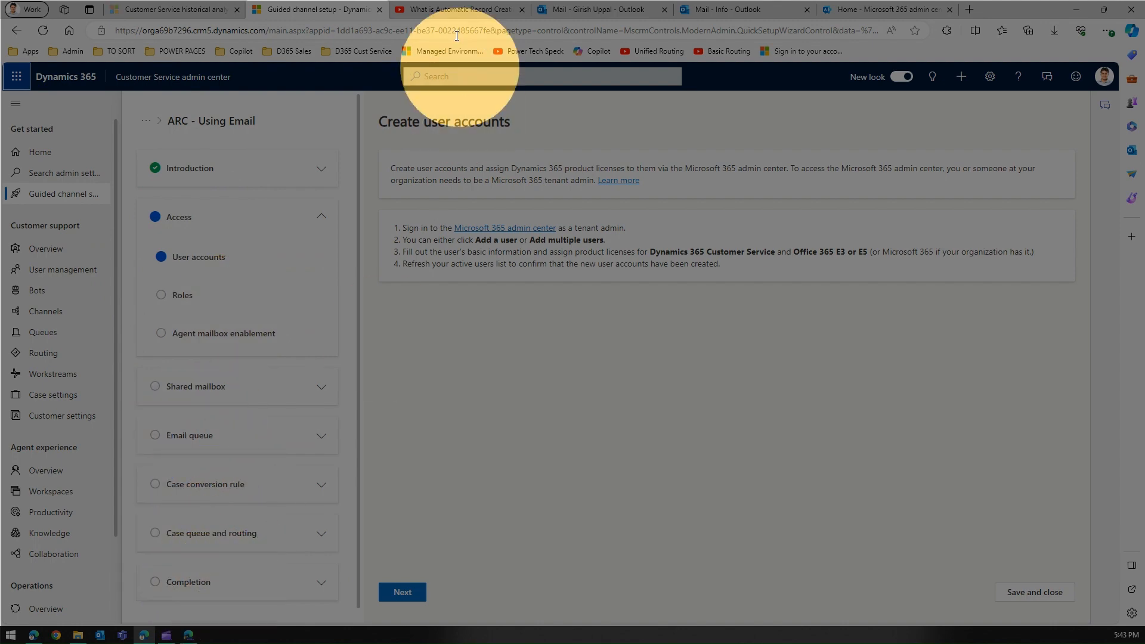
pyautogui.click(457, 13)
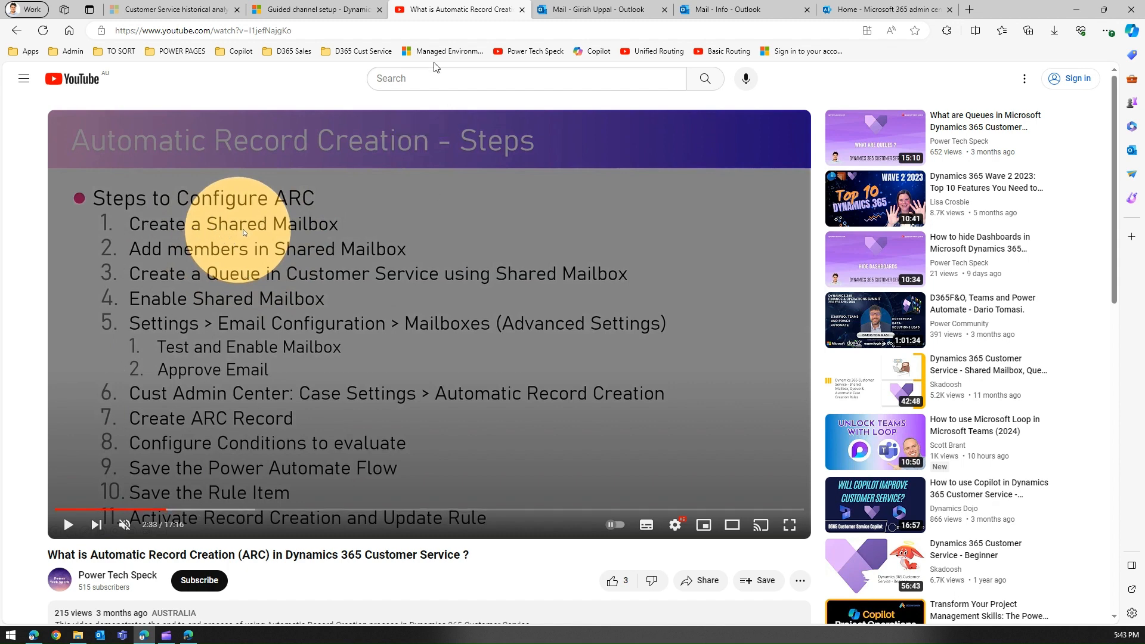
# Return from the YouTube slide to the Guided channel setup tab
pyautogui.click(334, 10)
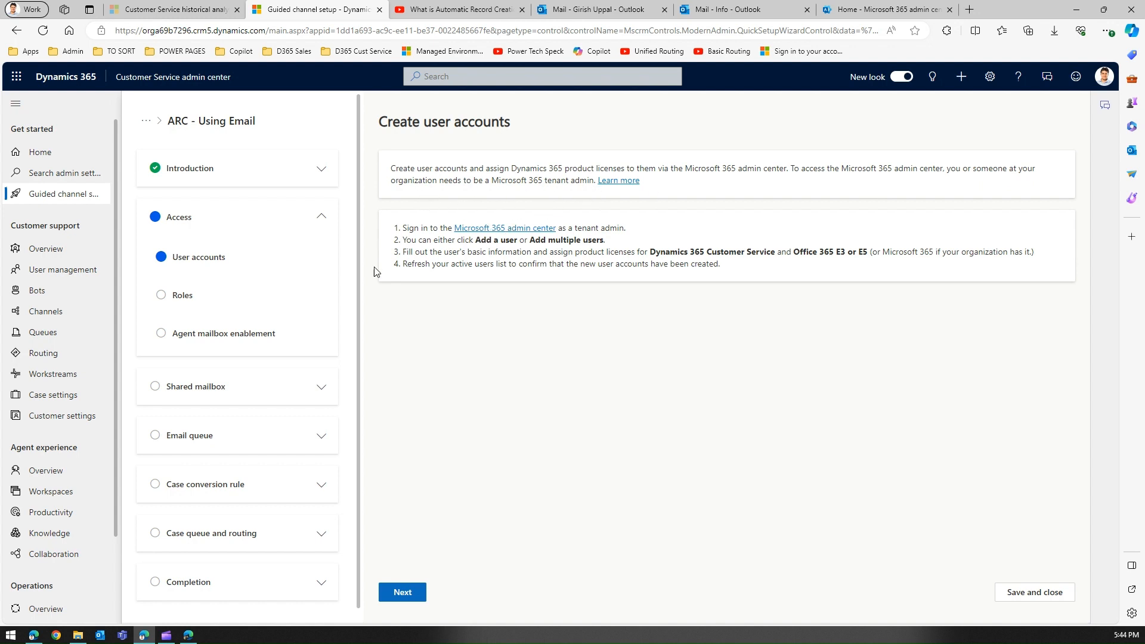
# Advance through the Create user accounts, security roles and Enable agent mailbox pages
pyautogui.click(400, 593)
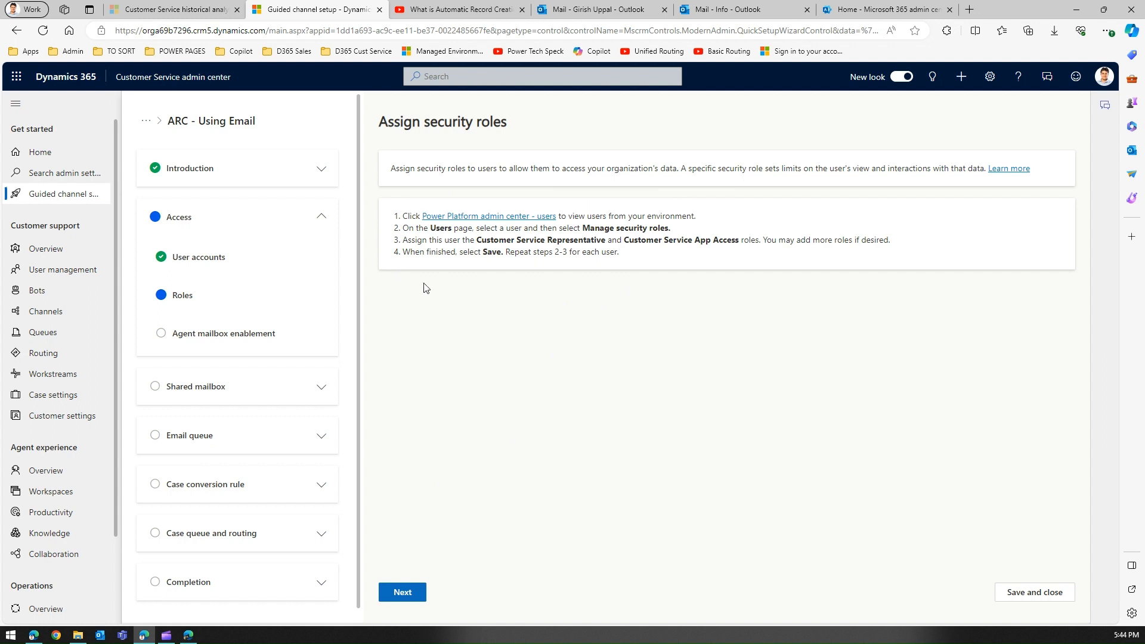
pyautogui.click(407, 595)
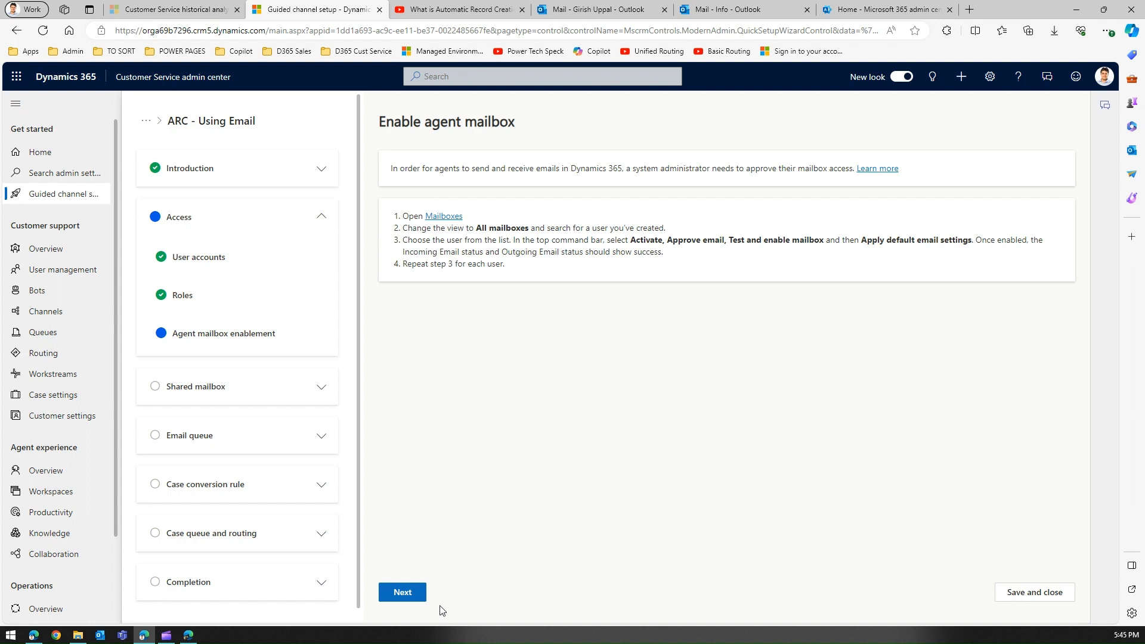
pyautogui.click(400, 595)
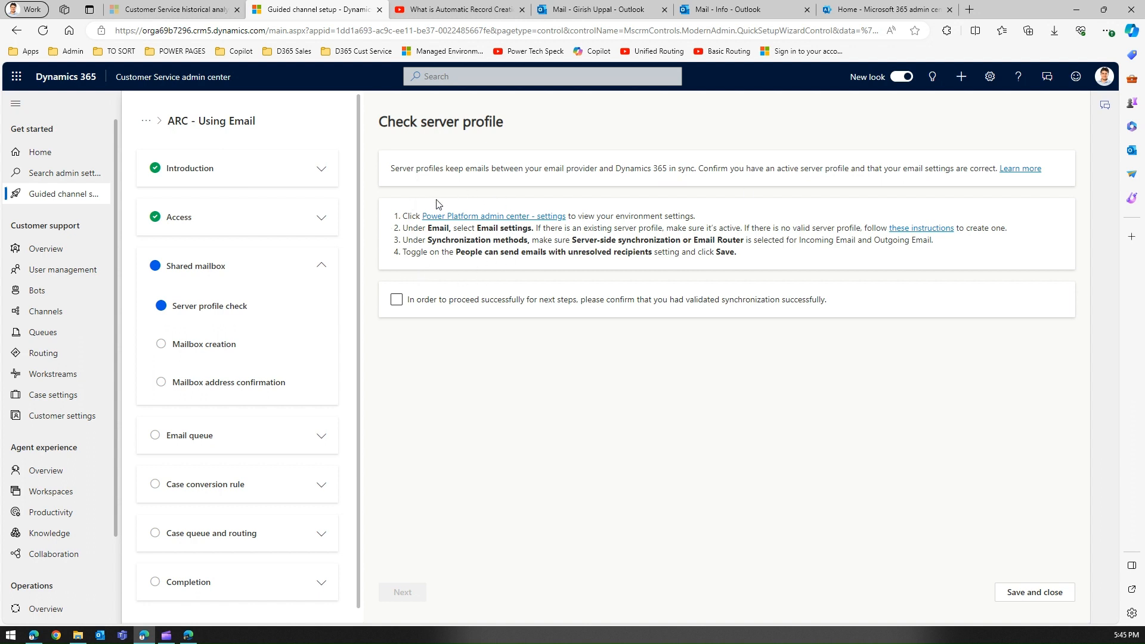
# Confirm synchronization is validated, pass mailbox creation, and enter the info shared mailbox's e-mail address
pyautogui.click(397, 301)
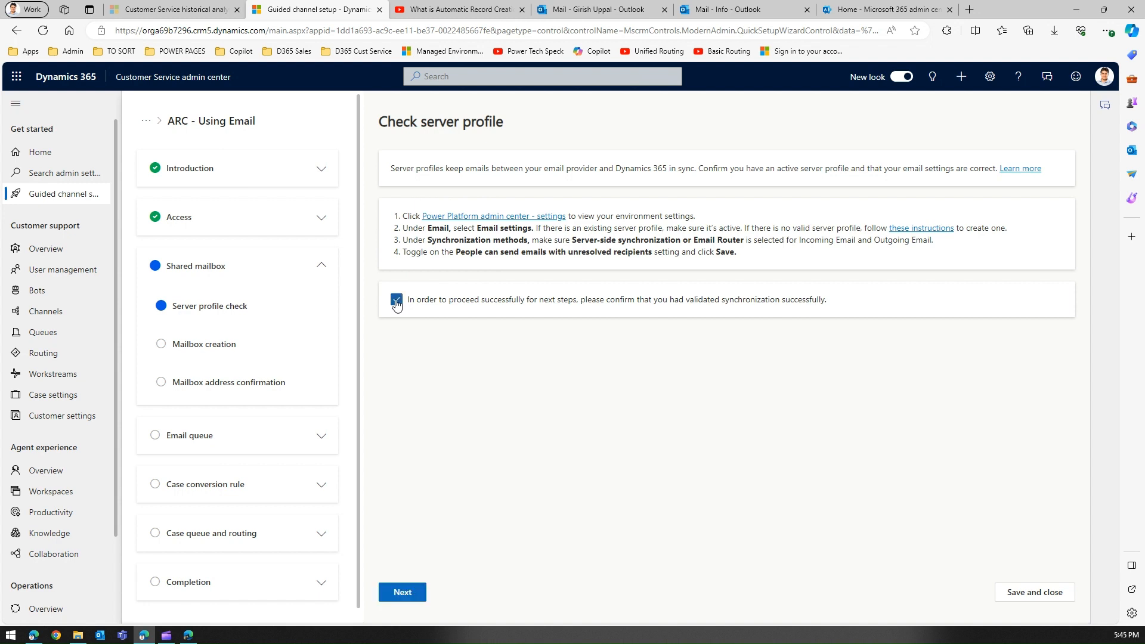
pyautogui.click(404, 594)
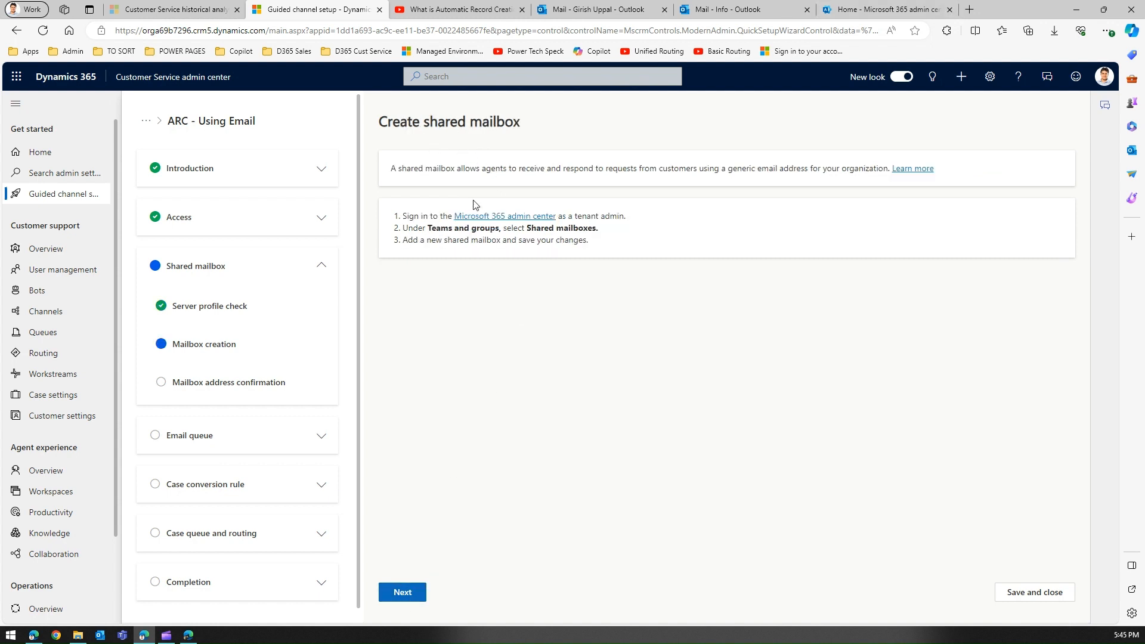
pyautogui.click(408, 597)
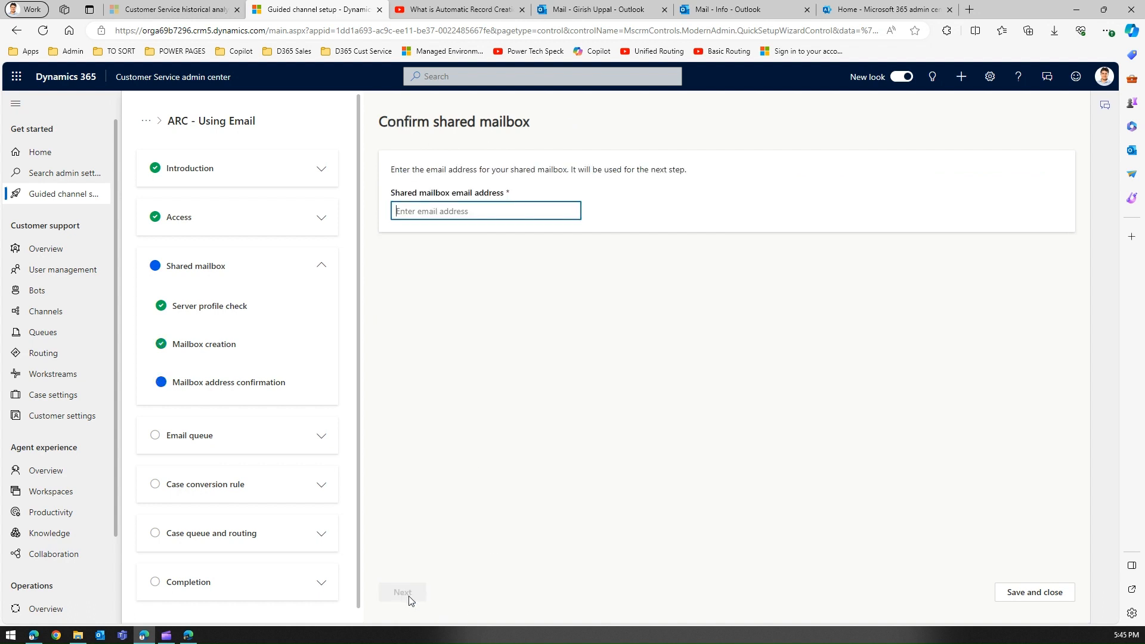
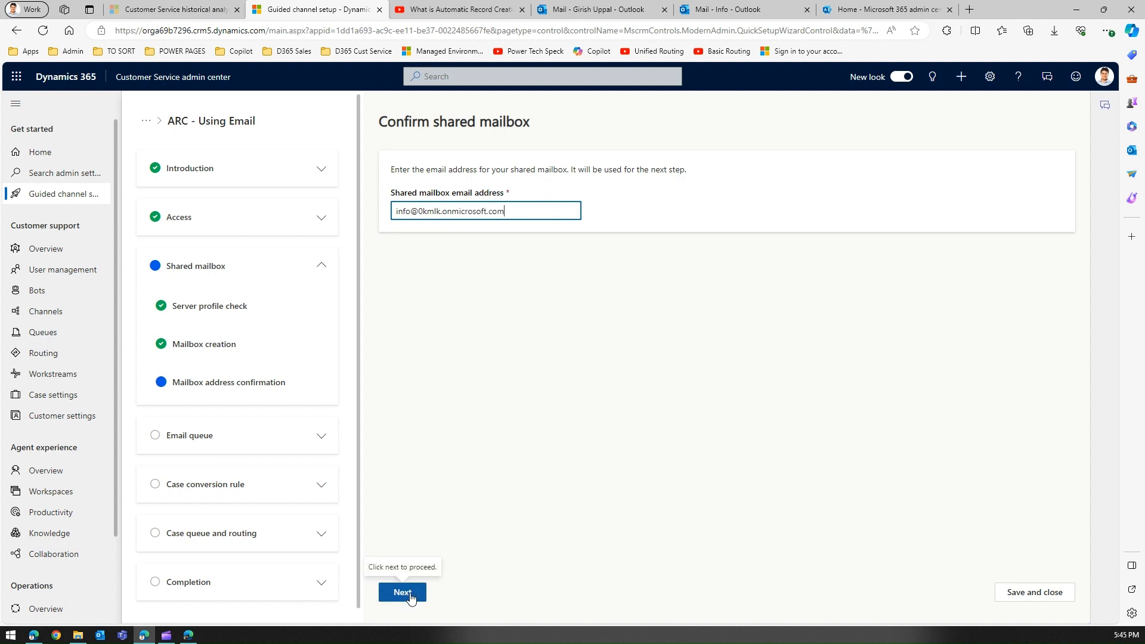
pyautogui.click(410, 597)
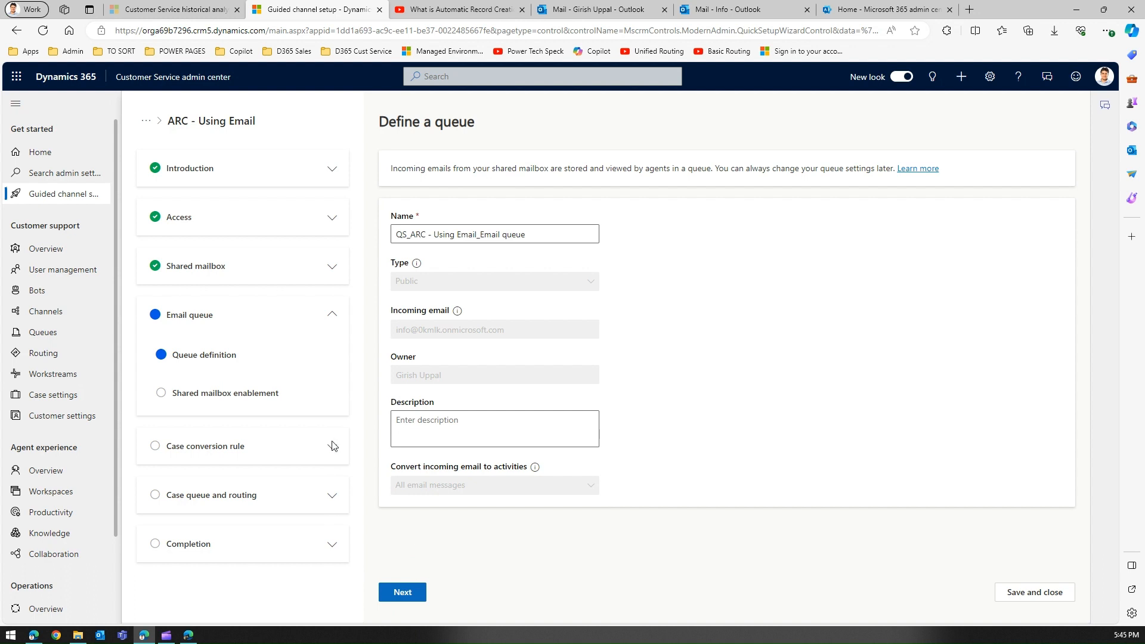
# Rename the queue to 'QS_ARC - Using Info Email queue', fixing the spelling of 'Using Info'
pyautogui.click(425, 235)
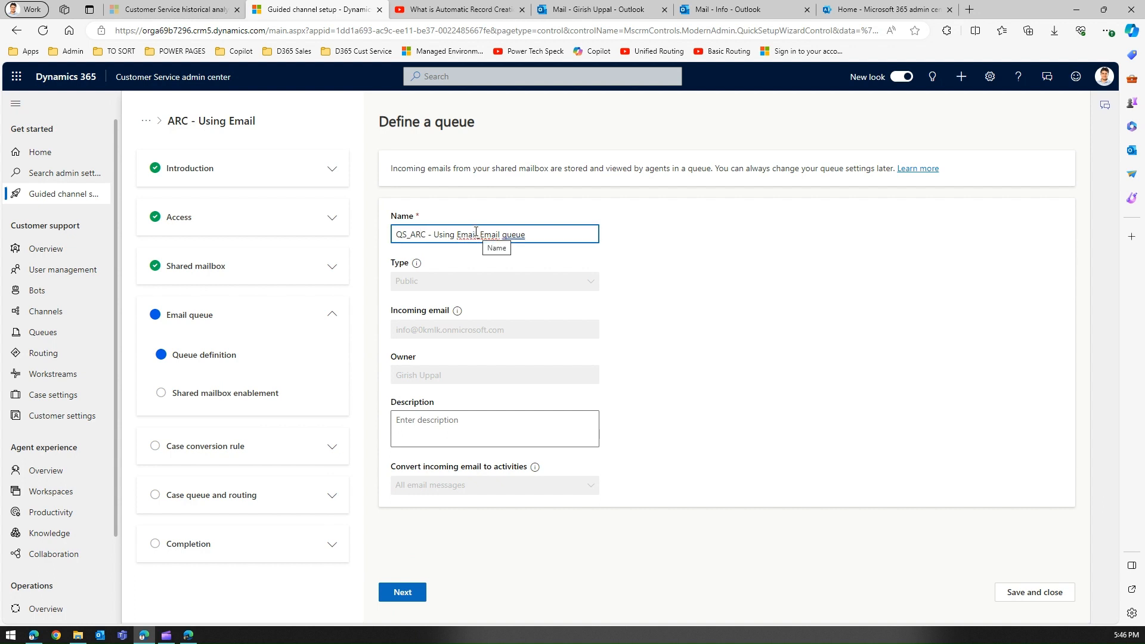
pyautogui.click(435, 235)
pyautogui.moveTo(456, 235); pyautogui.dragTo(502, 234)
pyautogui.write('Info')
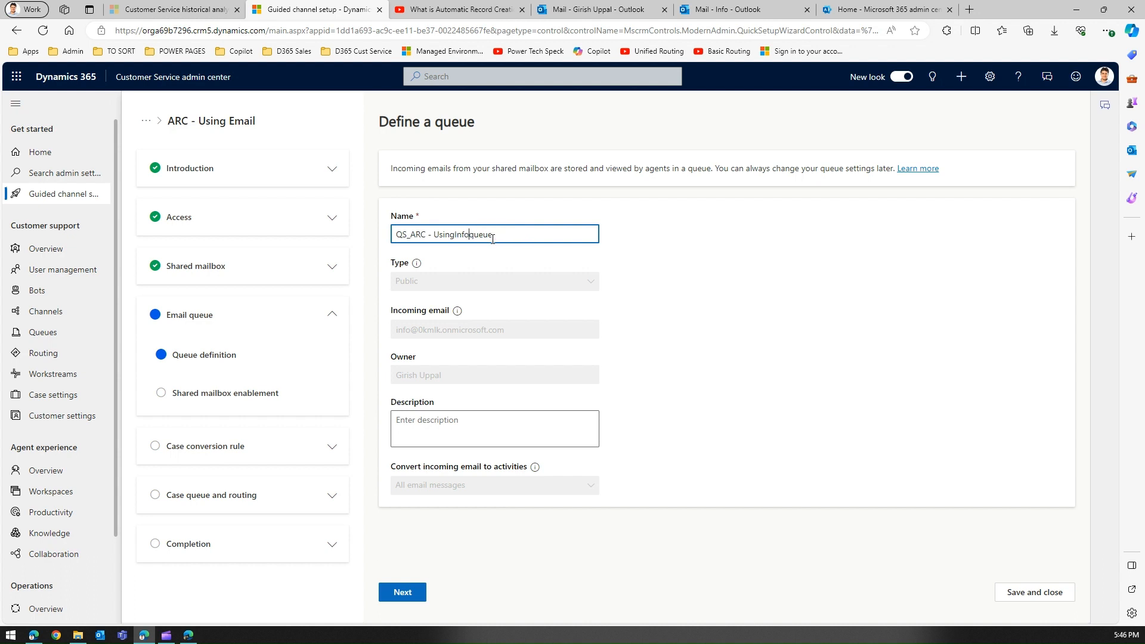
pyautogui.write(' Email')
pyautogui.rightClick(456, 235)
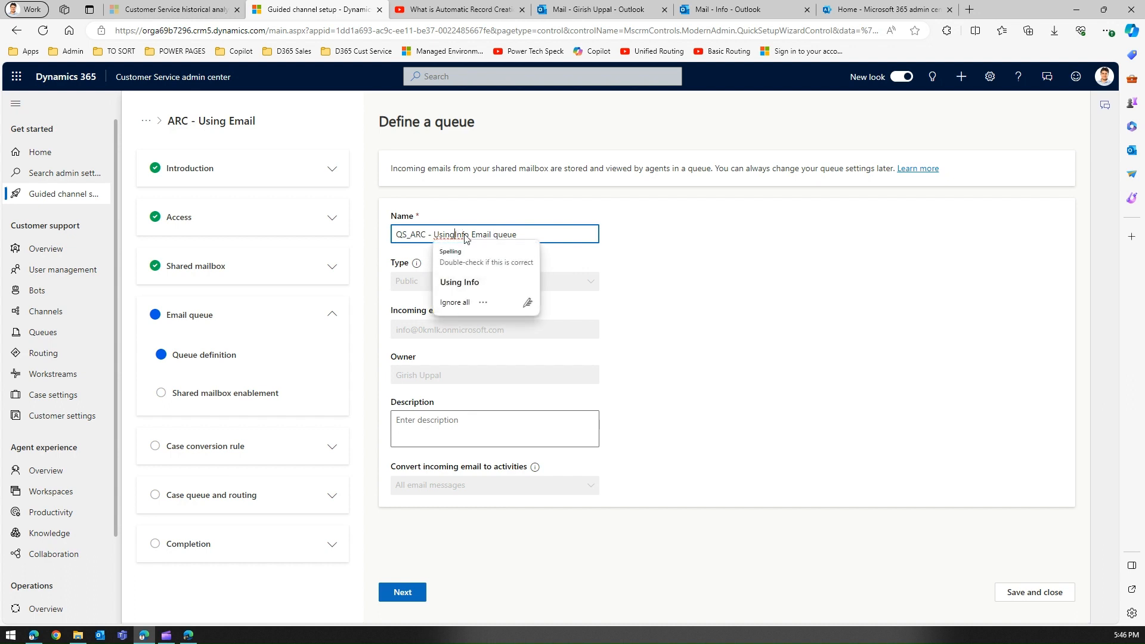
pyautogui.click(471, 262)
pyautogui.click(419, 424)
# Copy the queue name into Description, create the queue, and open the Mailboxes list
pyautogui.moveTo(519, 234); pyautogui.dragTo(346, 240)
pyautogui.hotkey('ctrl', 'c')
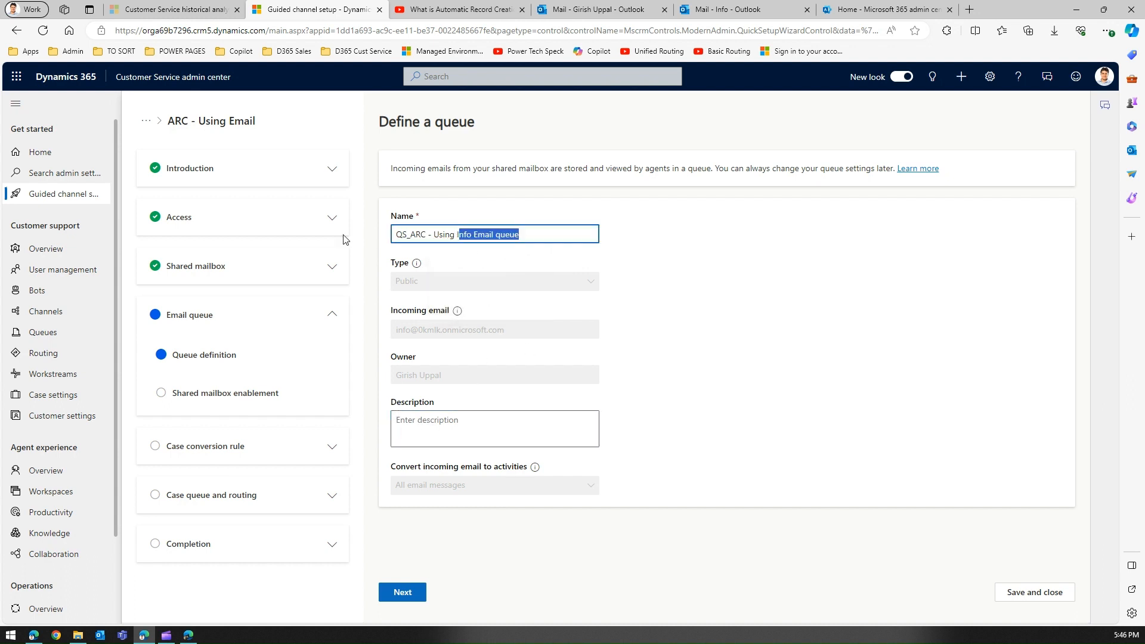
pyautogui.click(433, 438)
pyautogui.hotkey('ctrl', 'v')
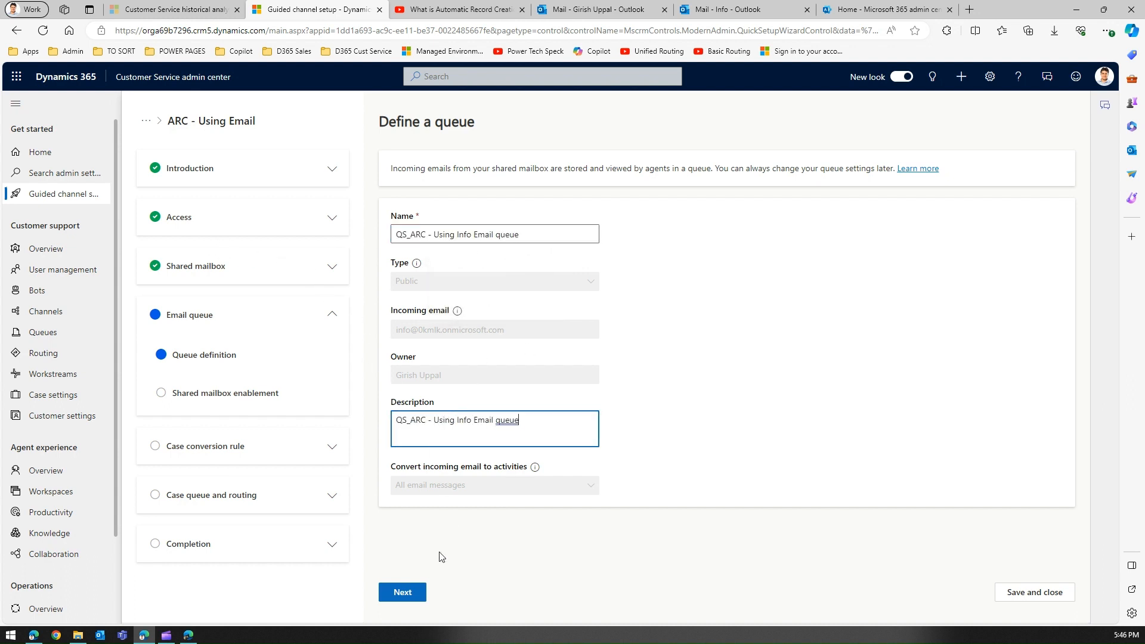
pyautogui.click(416, 589)
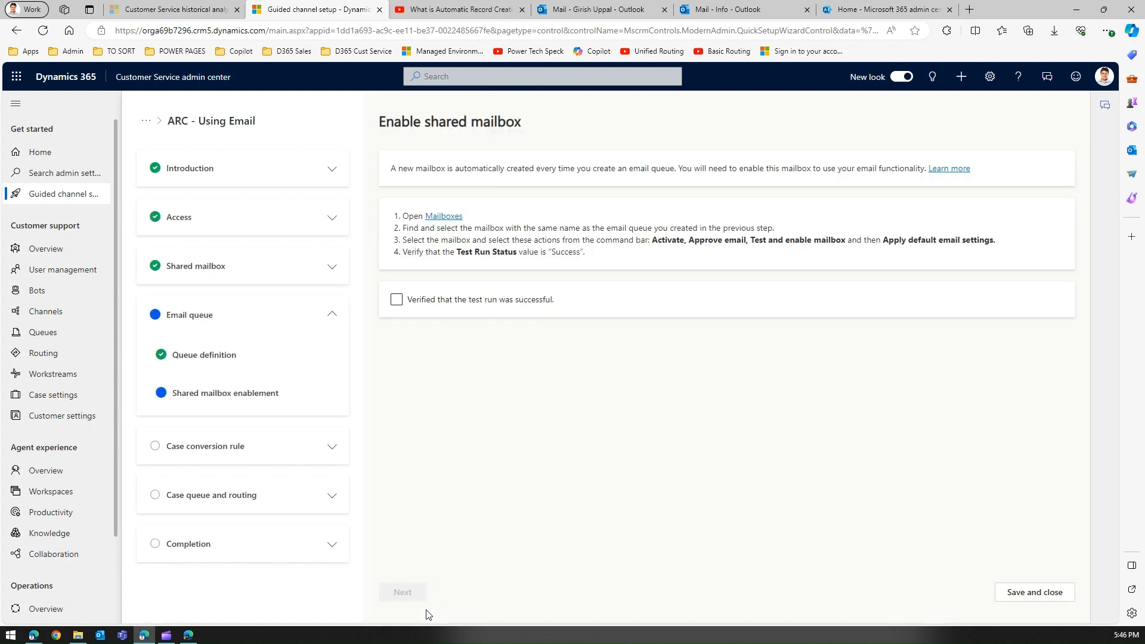
pyautogui.click(444, 216)
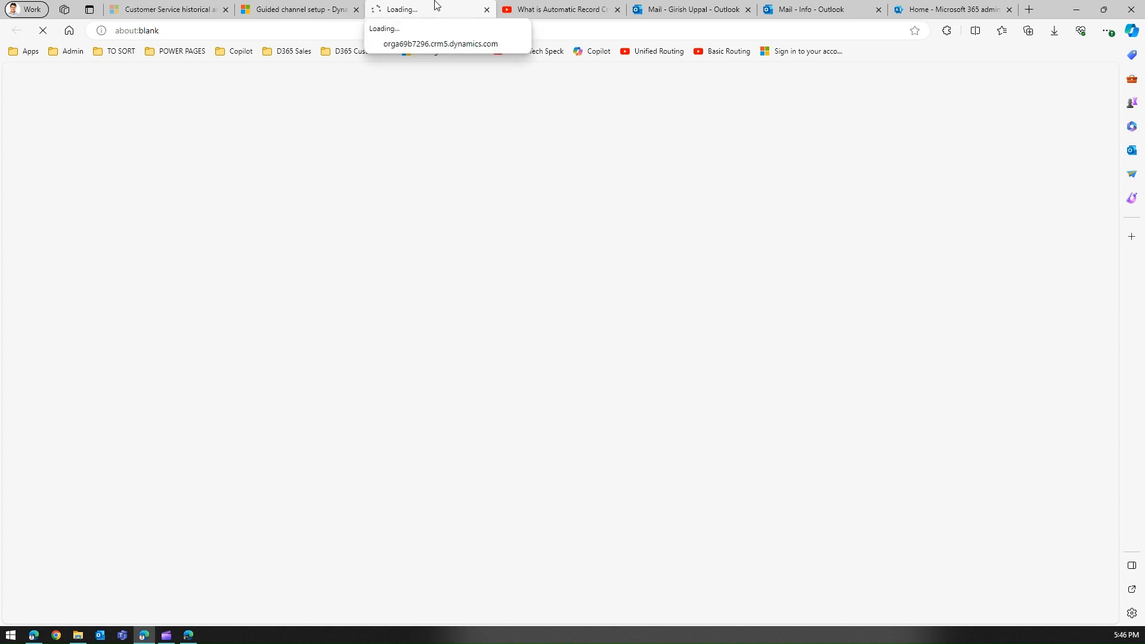
# Open My Active Mailboxes in its own tab, showing QS_ARC's mailbox with tests not run
pyautogui.moveTo(319, 10)
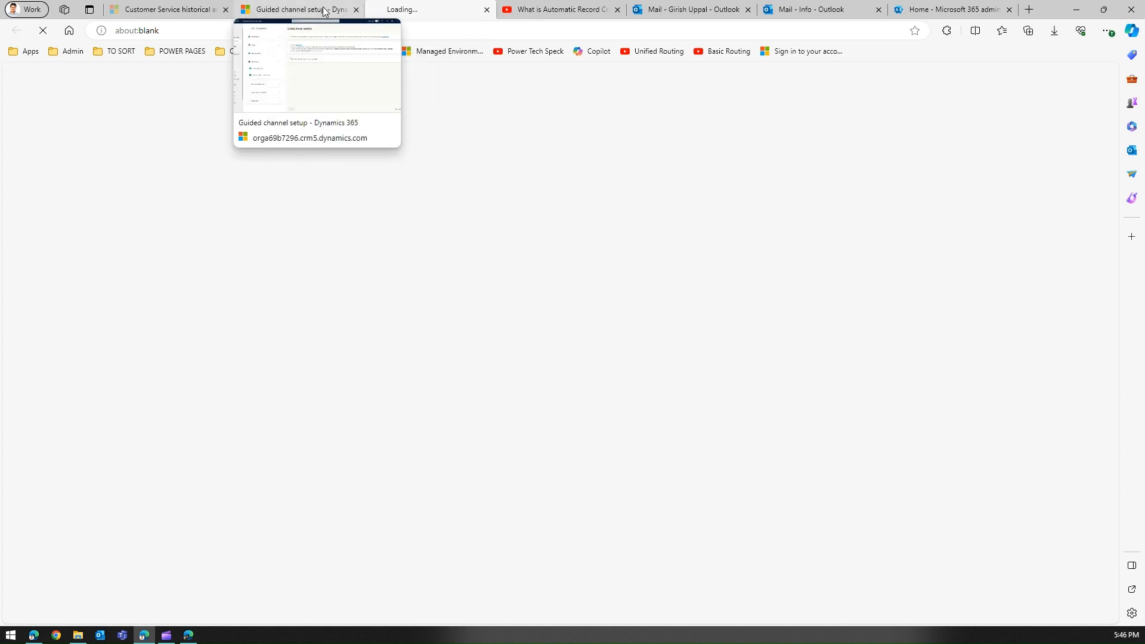
pyautogui.click(324, 12)
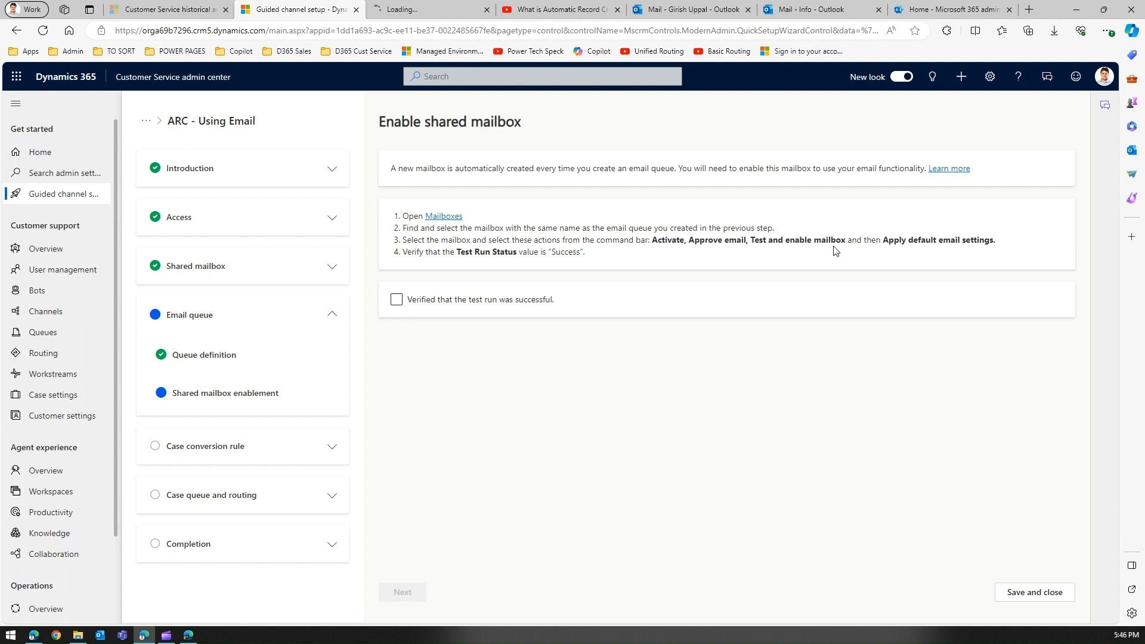
pyautogui.click(373, 6)
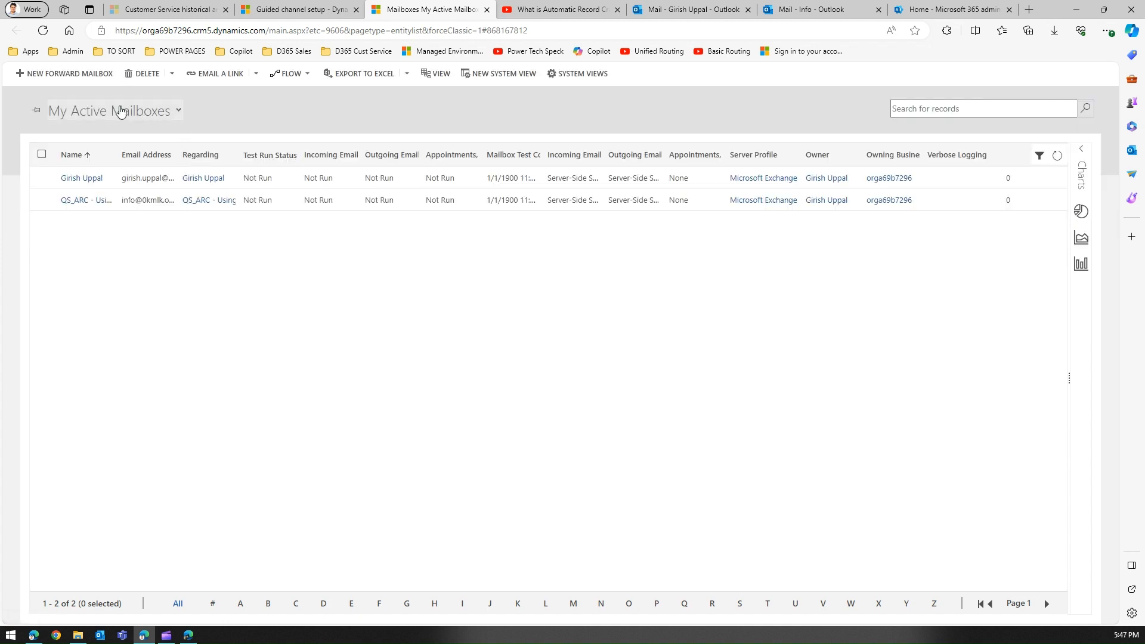
# Switch to the All Mailboxes view, search for 'info', then clear the search
pyautogui.click(178, 111)
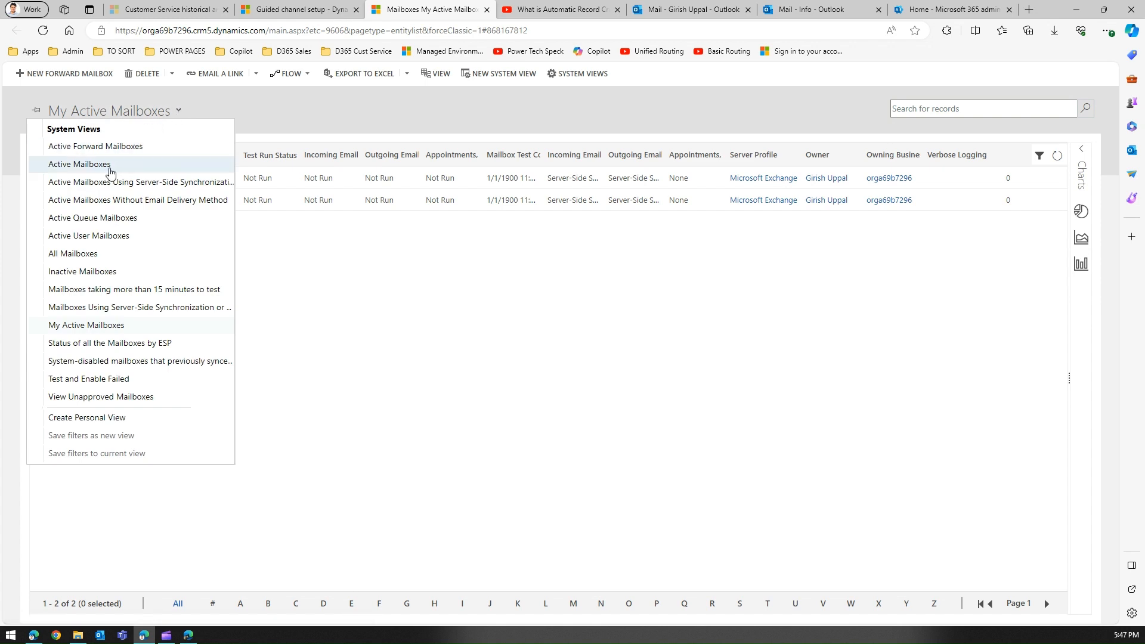
pyautogui.click(84, 254)
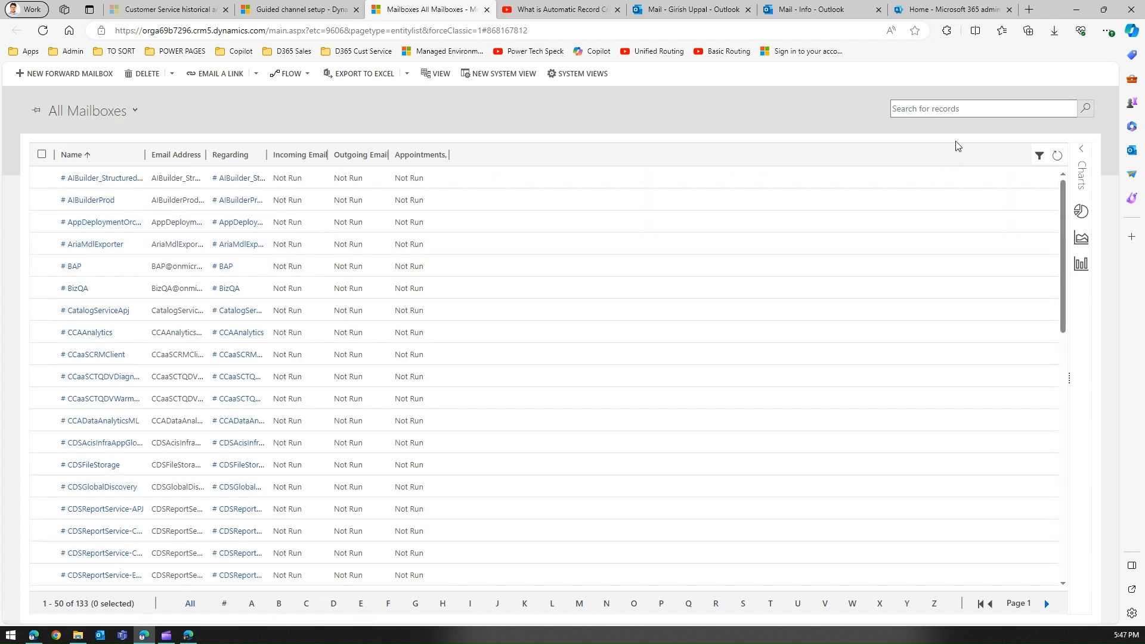
pyautogui.click(941, 111)
pyautogui.write('in')
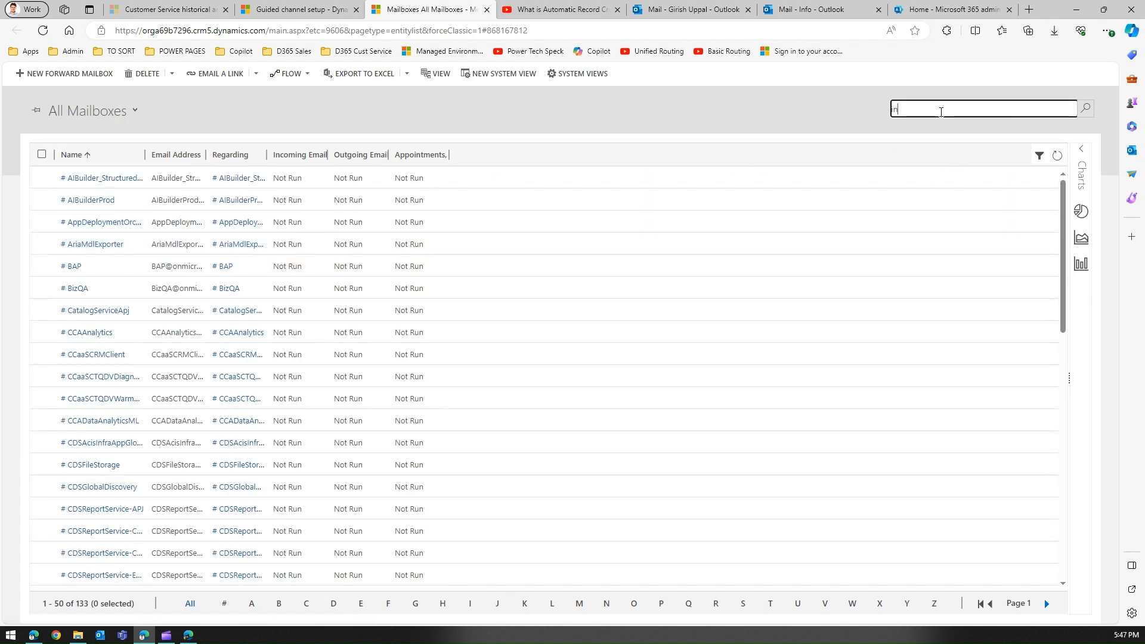
pyautogui.write('dfo')
pyautogui.press('Return')
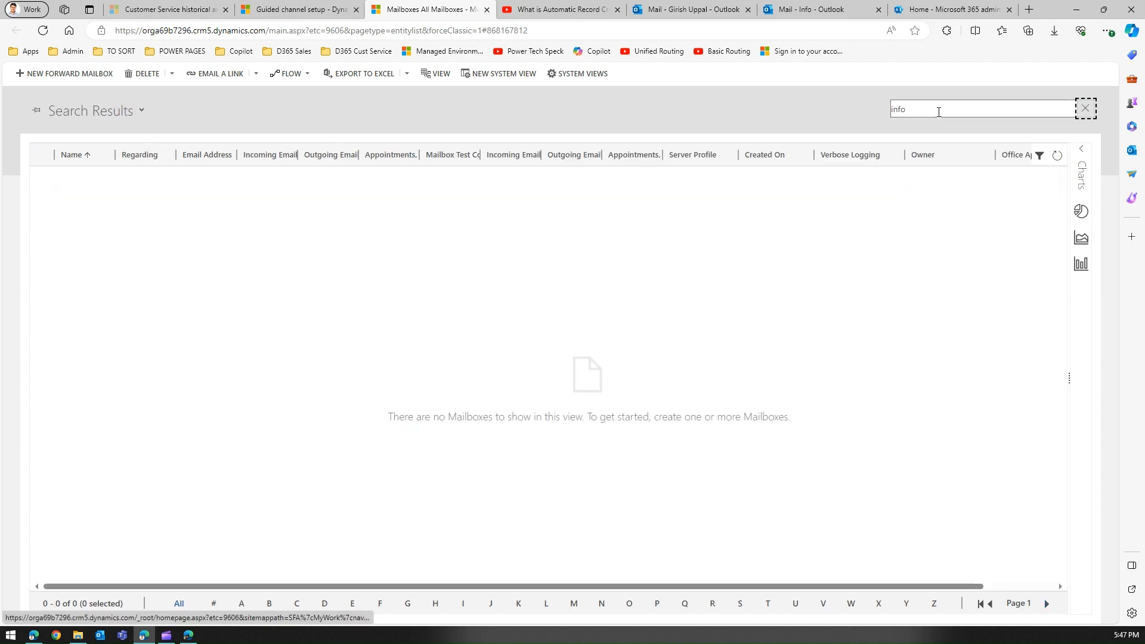
pyautogui.click(979, 108)
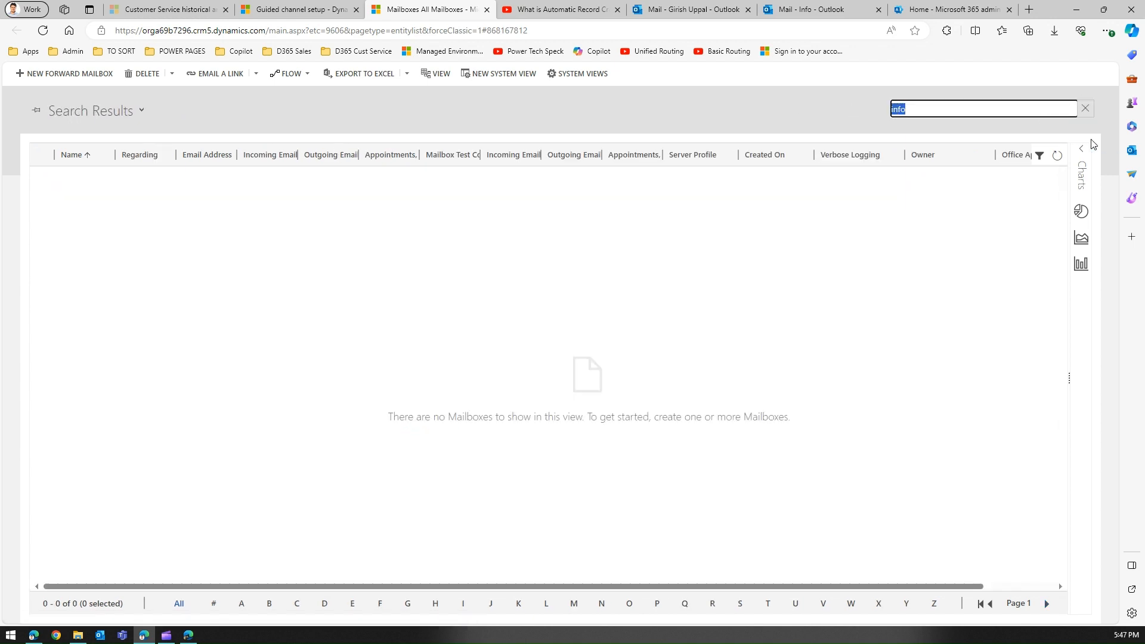
pyautogui.click(1086, 109)
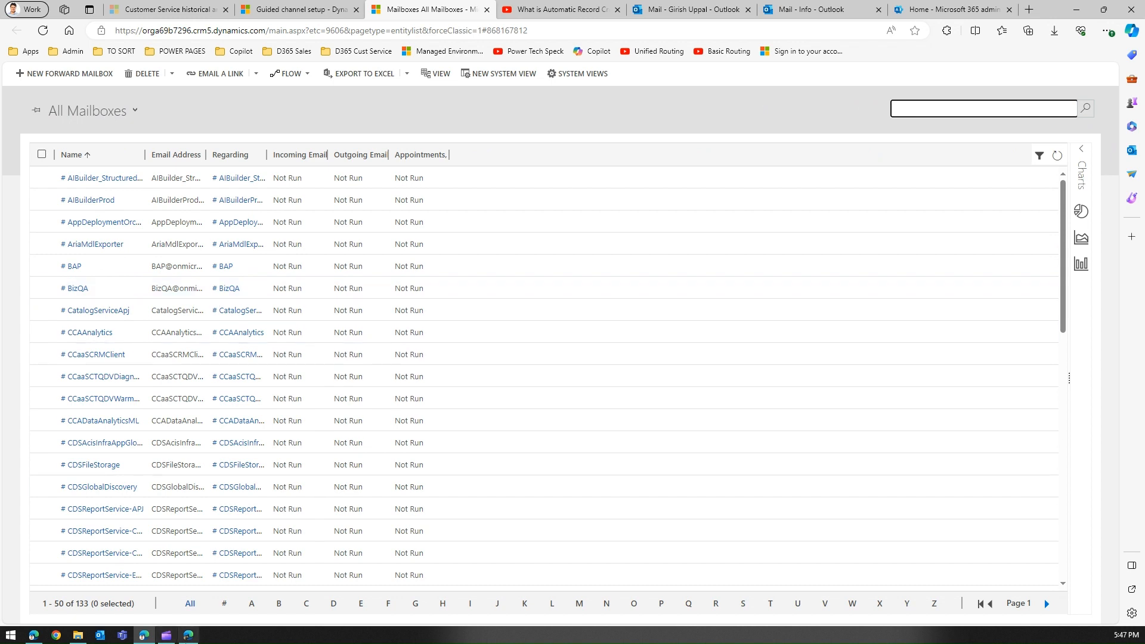
# Filter mailboxes by letters I and G, select the listed mailbox, and return to setup
pyautogui.click(471, 604)
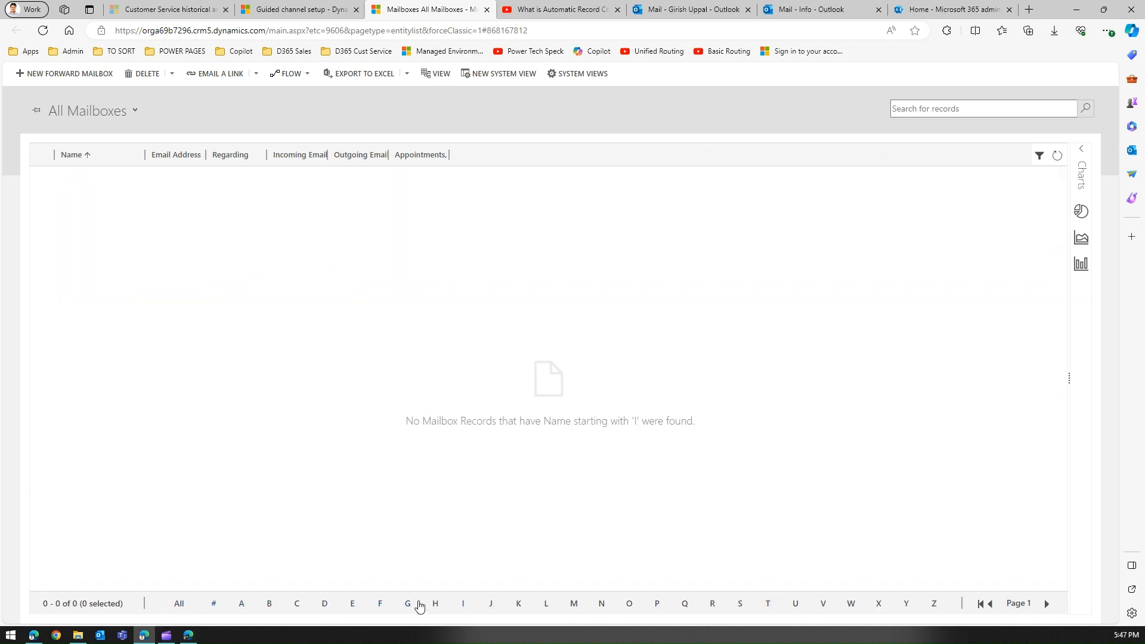
pyautogui.click(406, 605)
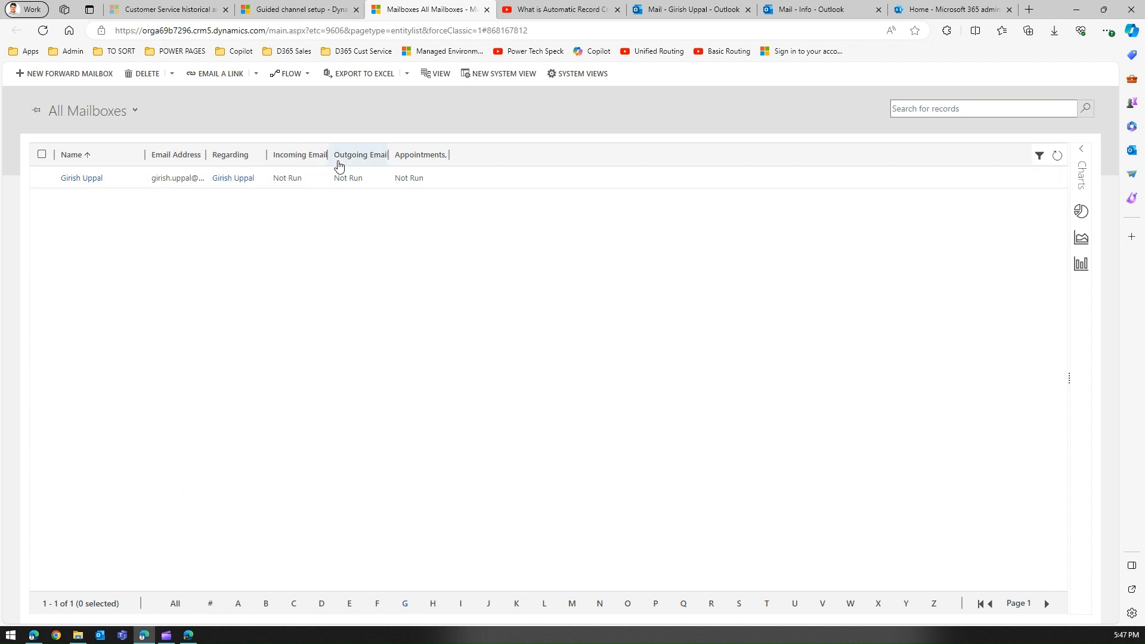
pyautogui.click(43, 178)
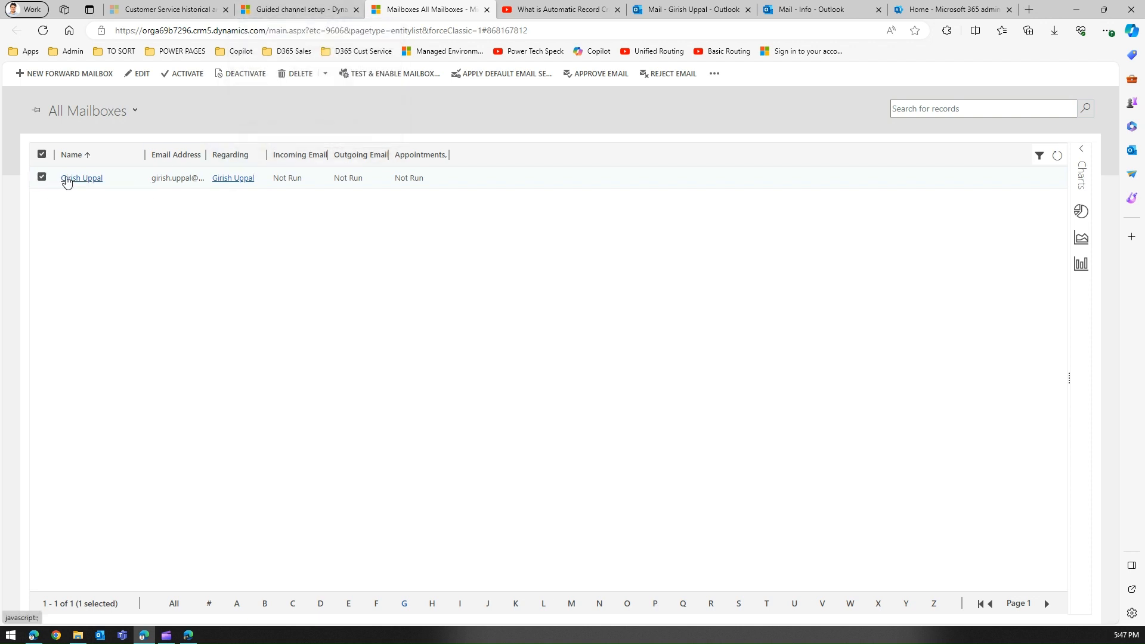
pyautogui.click(294, 10)
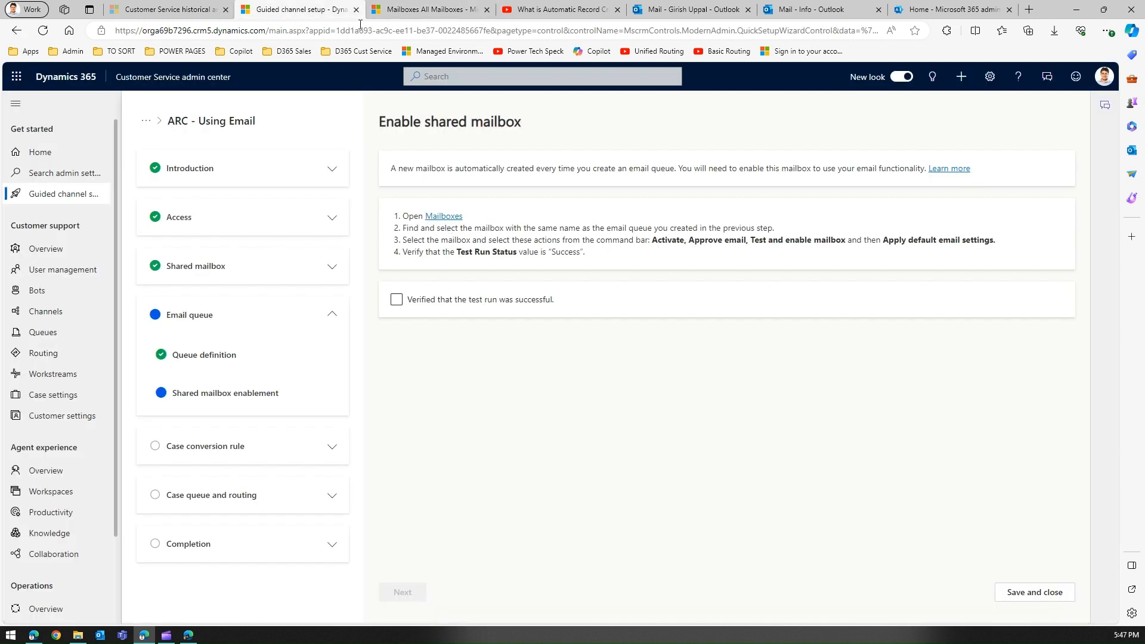
# Cancel activating the selected mailbox and return to the Enable shared mailbox step
pyautogui.click(411, 11)
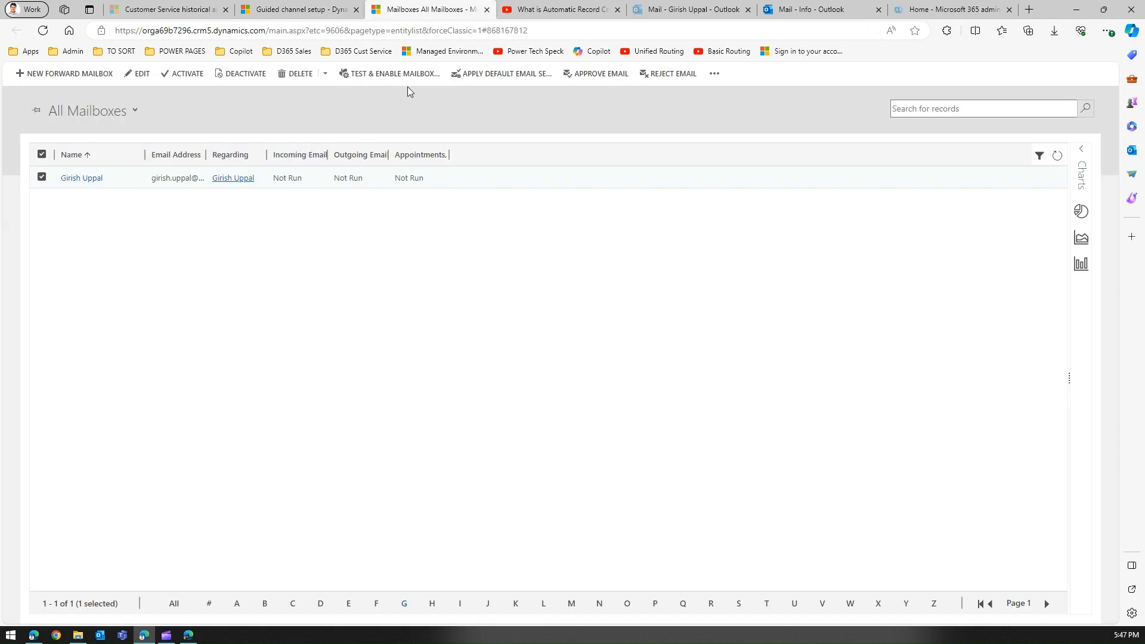
pyautogui.click(186, 74)
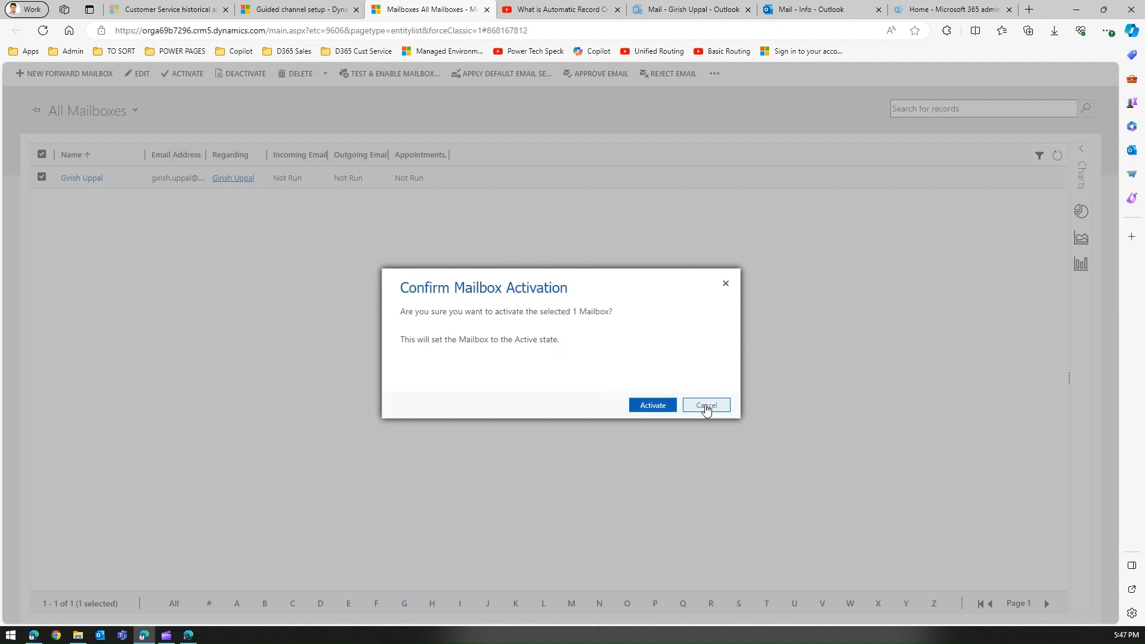
pyautogui.click(706, 406)
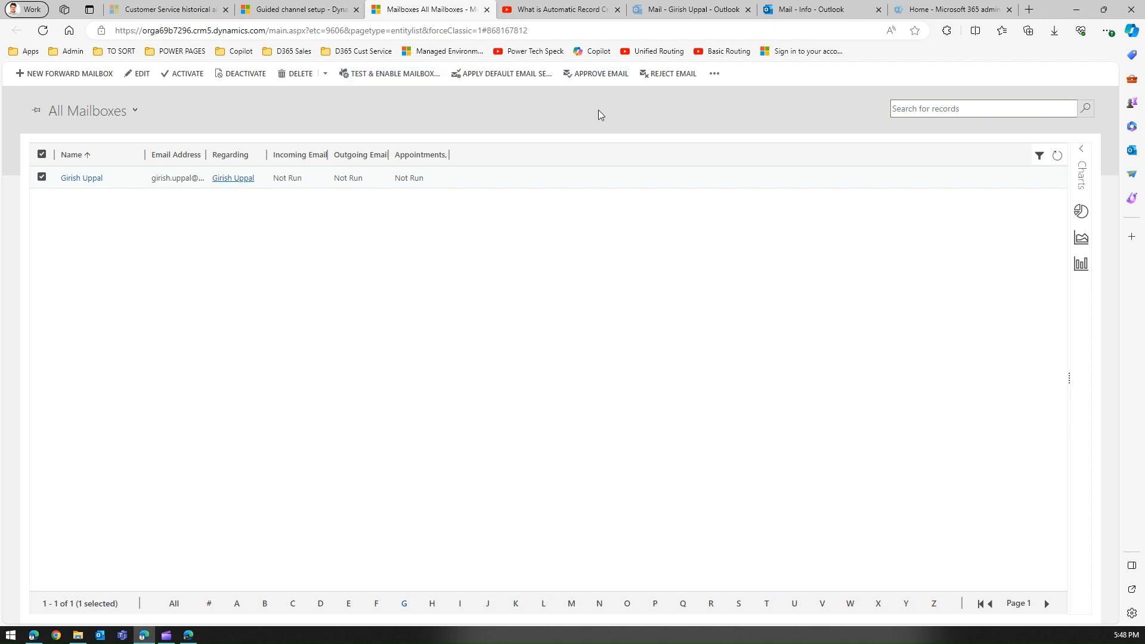
pyautogui.click(279, 11)
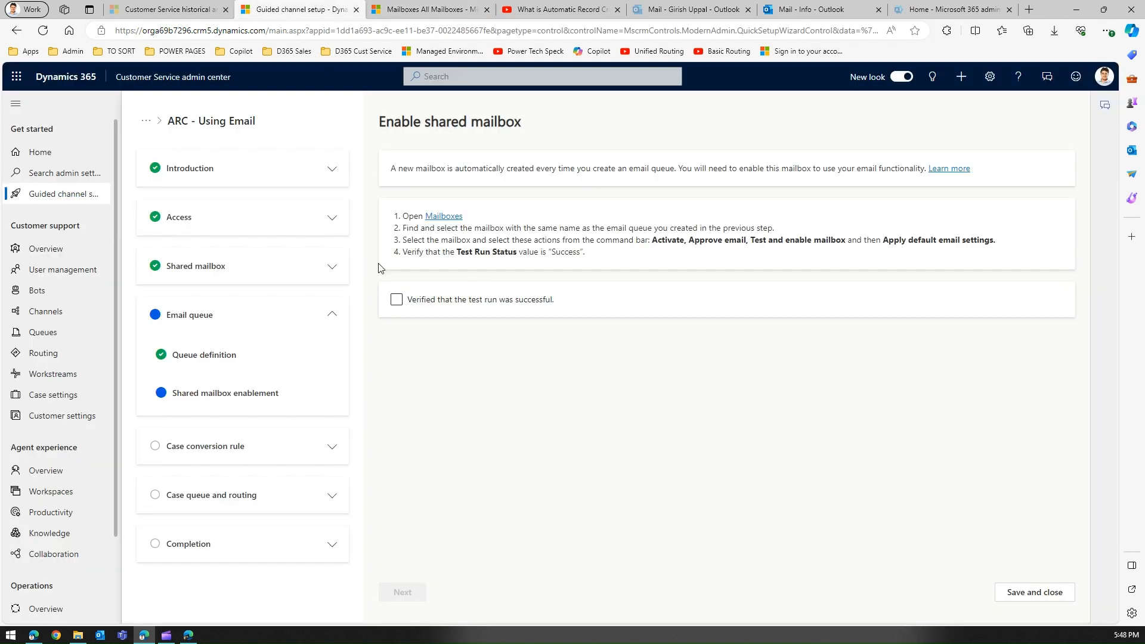
# Mark the mailbox test run as verified successful and proceed to automatic record creation
pyautogui.click(398, 299)
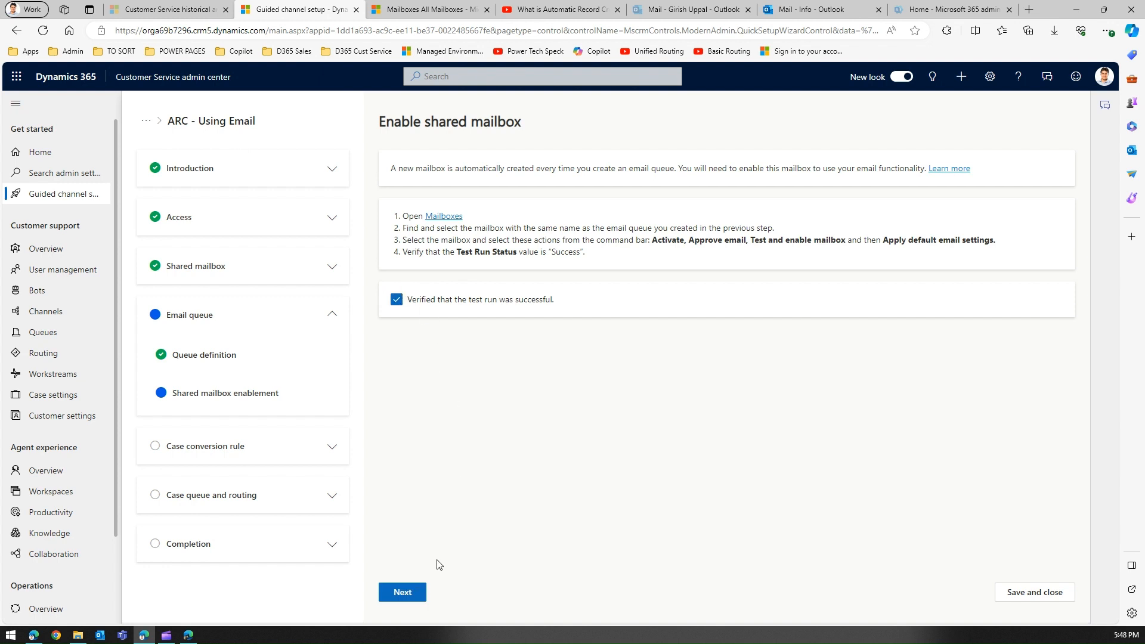
pyautogui.click(403, 593)
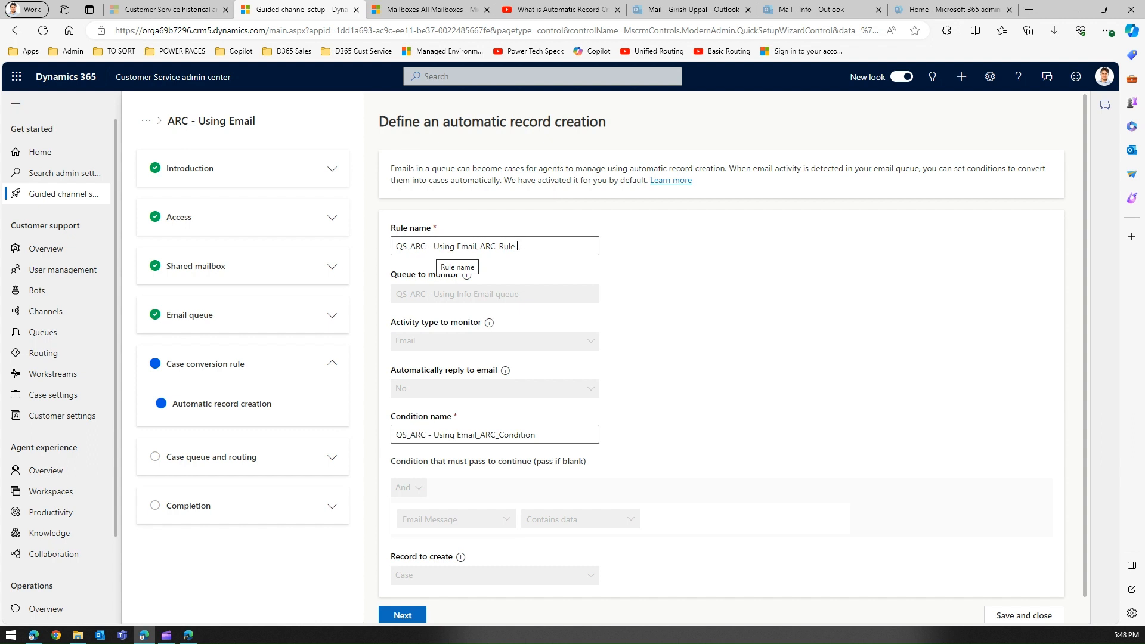
# Save the case conversion rule QS_ARC - Using Email_ARC_Rule, then switch to the YouTube ARC video
pyautogui.moveTo(519, 247); pyautogui.dragTo(388, 250)
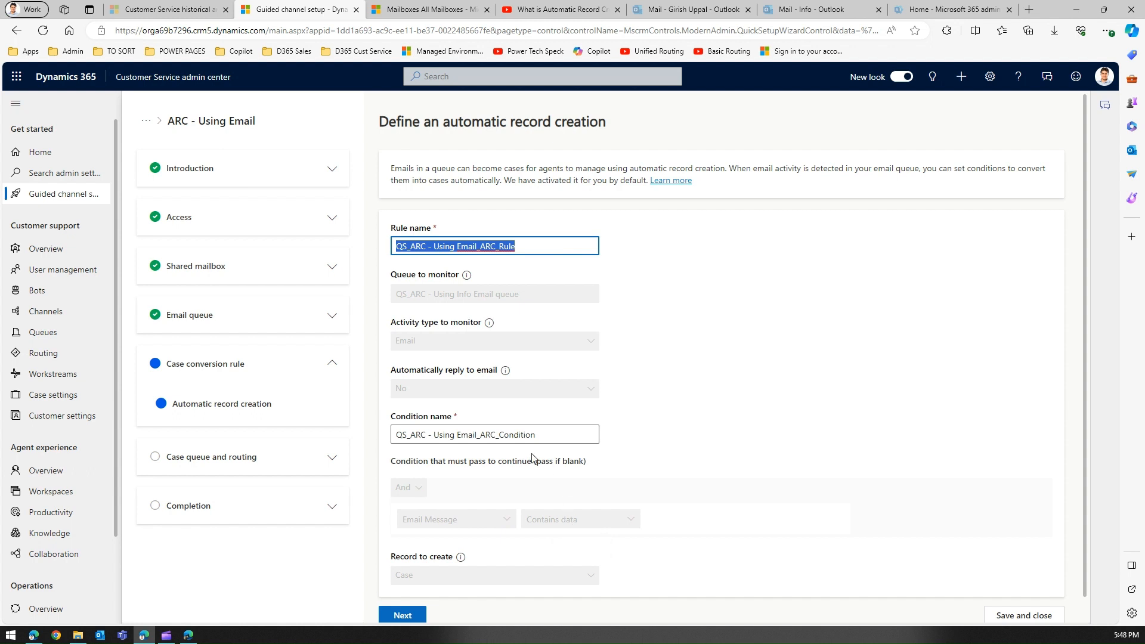
pyautogui.scroll(-1, 448, 571)
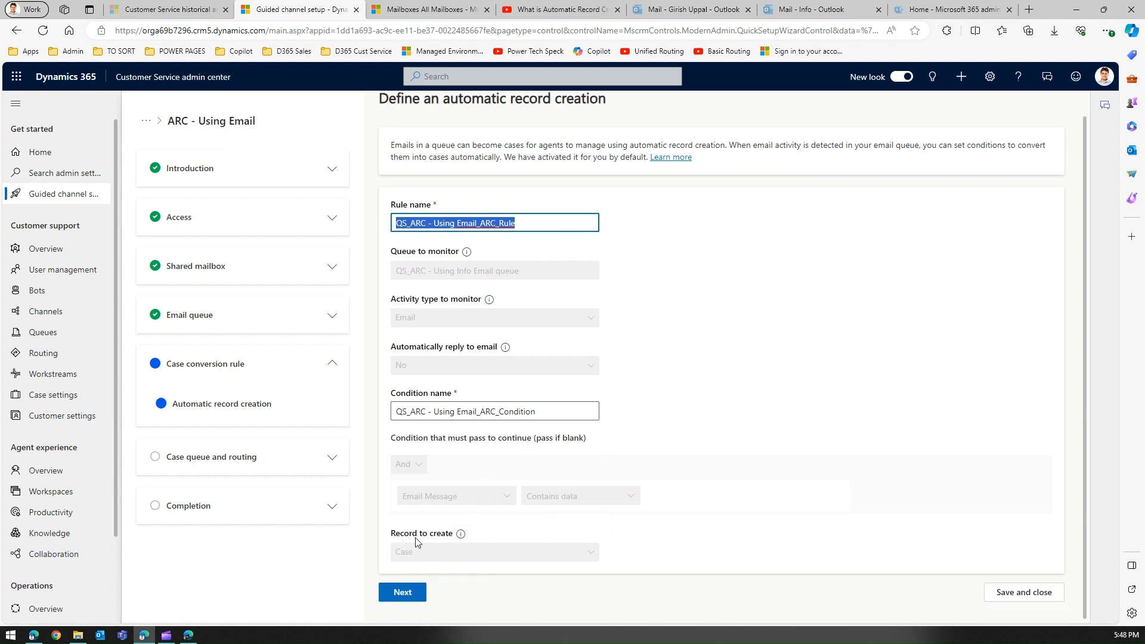
pyautogui.click(415, 594)
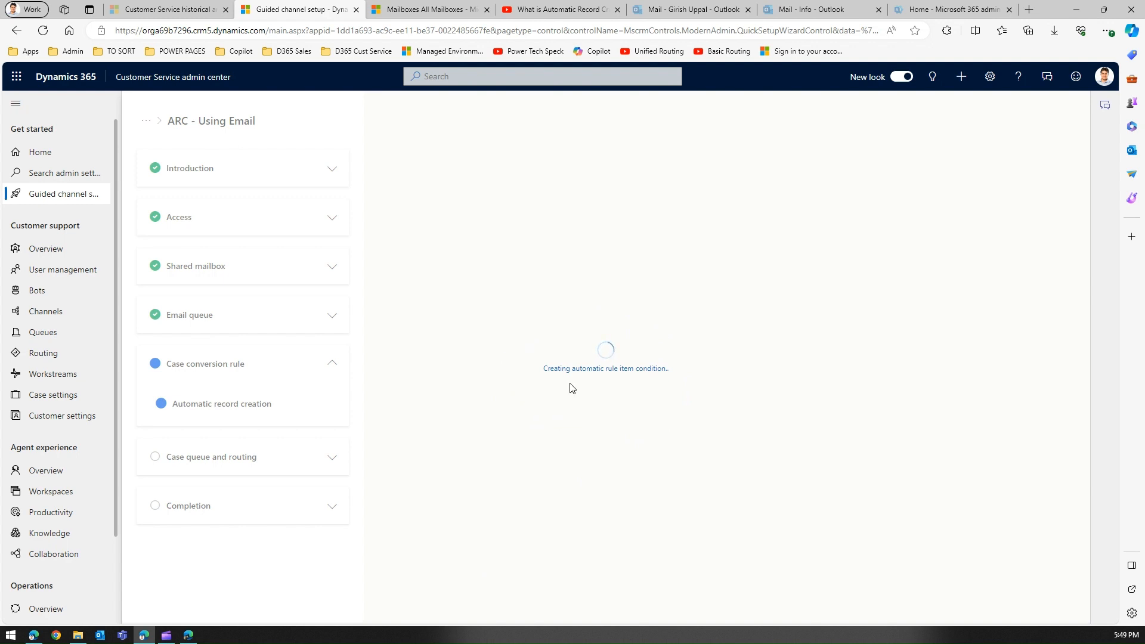
pyautogui.click(567, 13)
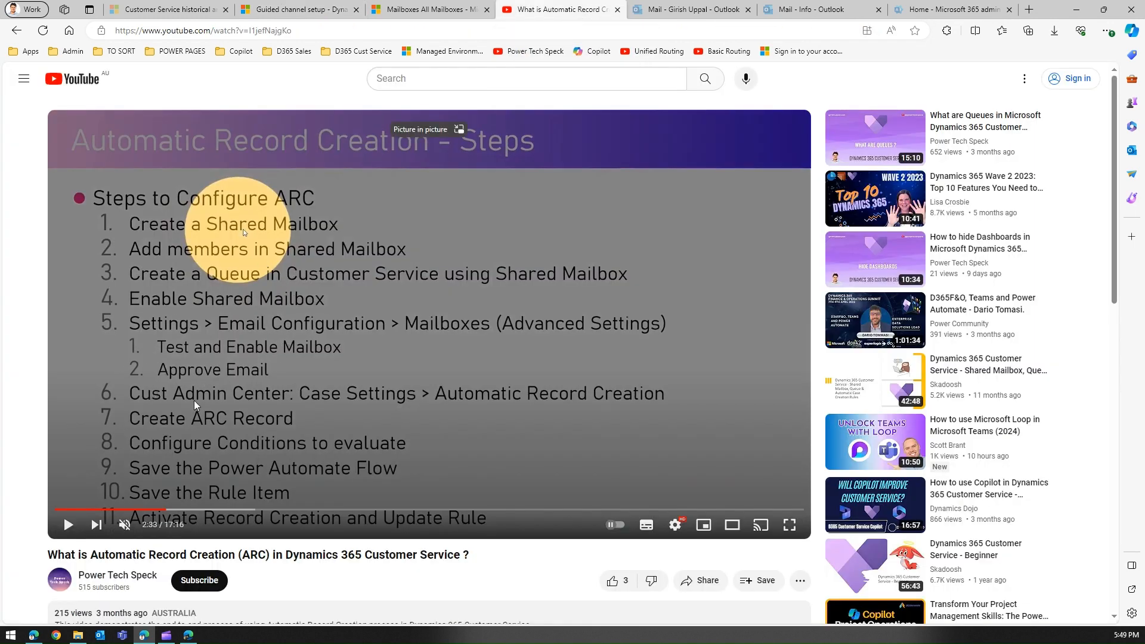
# Go back from the ARC video to the Guided channel setup tab
pyautogui.click(325, 8)
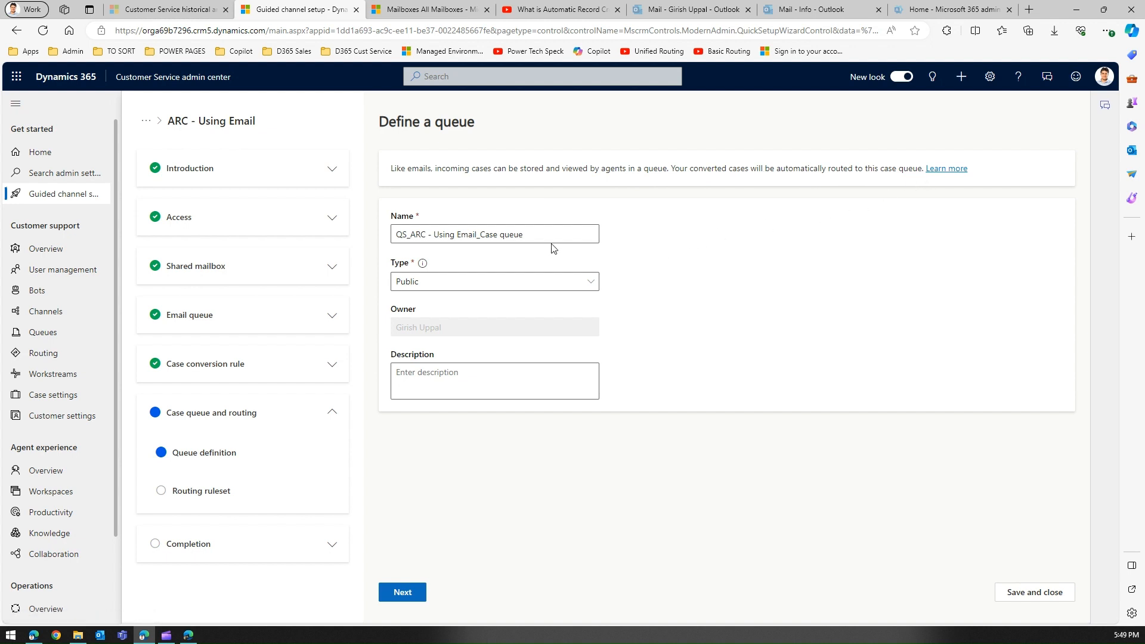
# Create QS_ARC - Using Email_Case queue with its type kept as Public
pyautogui.click(590, 281)
pyautogui.click(590, 281)
pyautogui.click(413, 595)
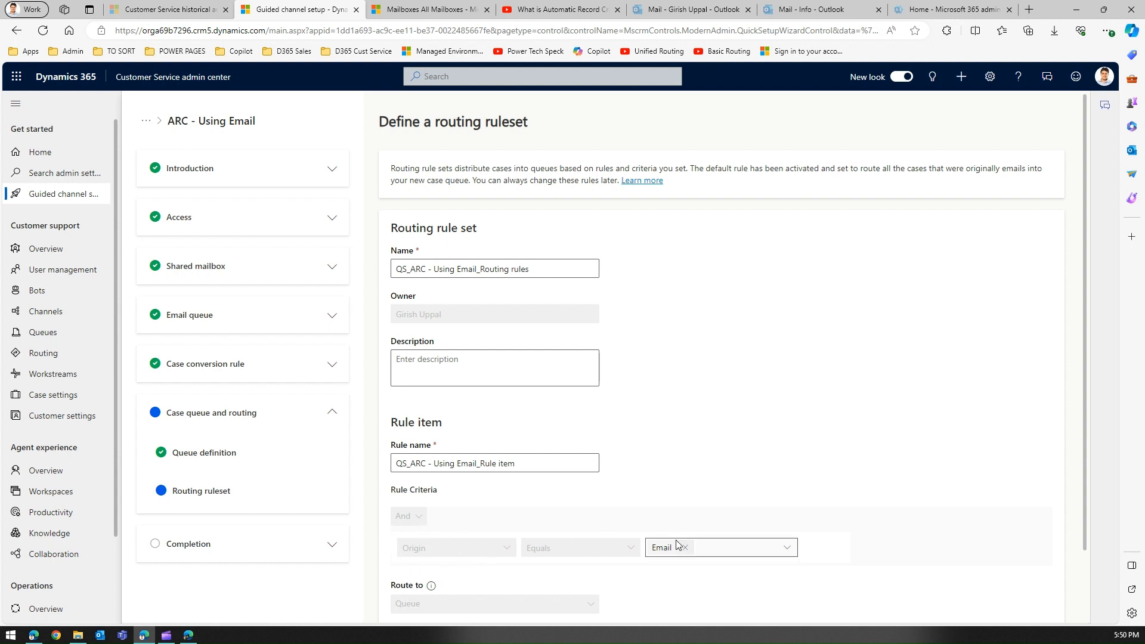
# Create routing ruleset QS_ARC - Using Email_Routing rules for Origin Equals Email cases
pyautogui.moveTo(1084, 414); pyautogui.dragTo(1082, 471)
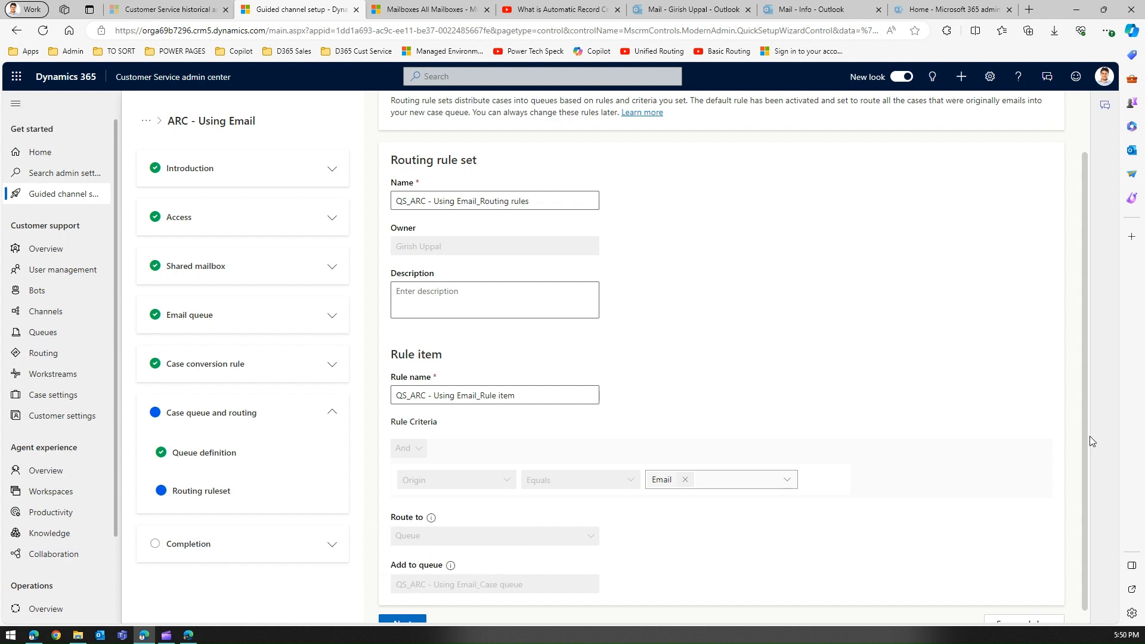
pyautogui.scroll(-1, 1087, 436)
pyautogui.click(424, 613)
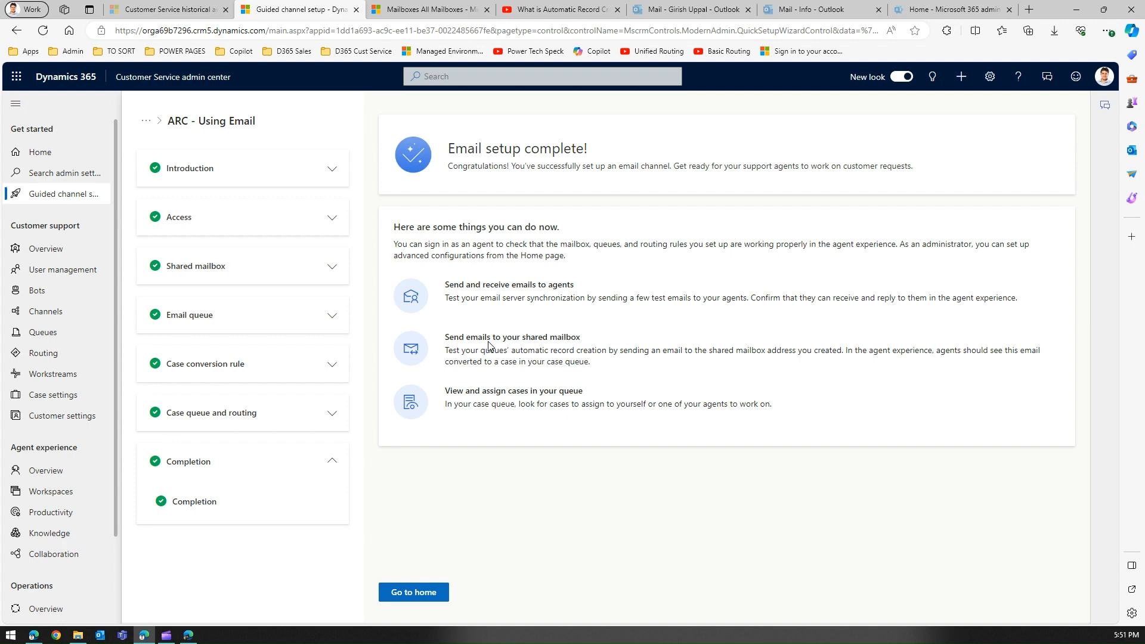
# Switch to the personal Outlook mailbox and start a new email draft
pyautogui.click(810, 8)
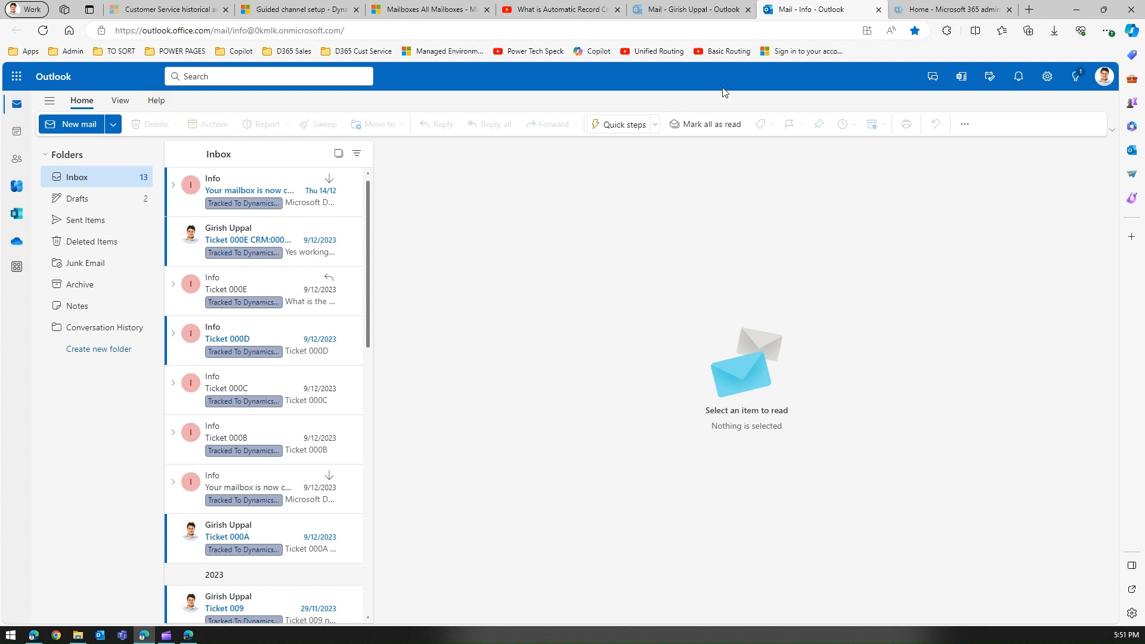
pyautogui.click(707, 9)
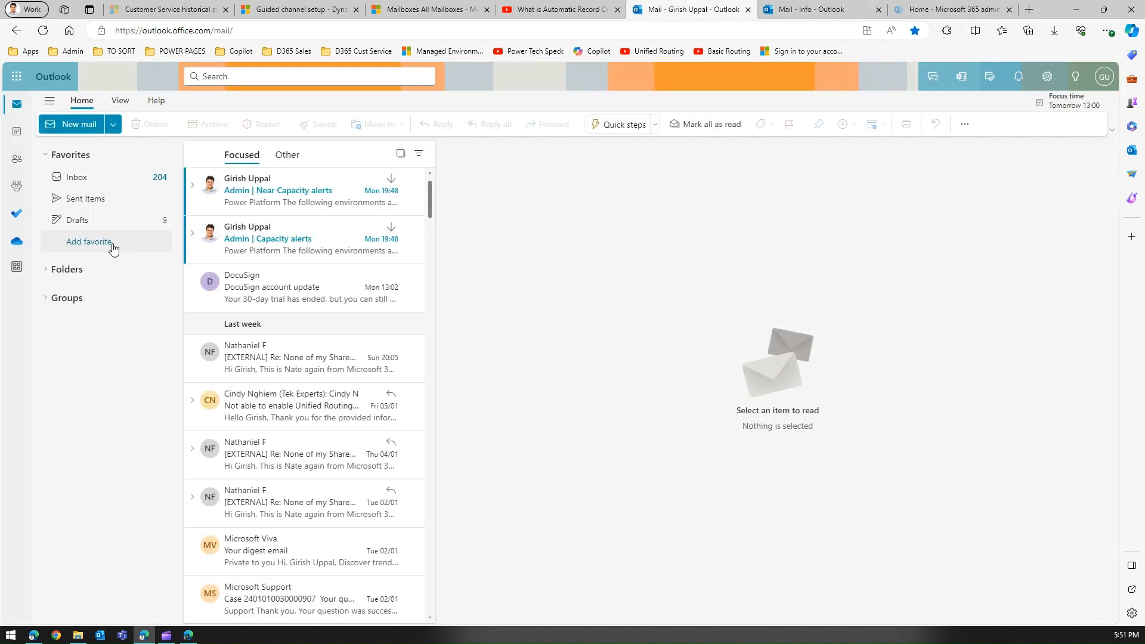
pyautogui.click(76, 124)
# Send the Info mailbox an email titled 'My PC is not working' with body 'My PC has some issu'
pyautogui.click(507, 190)
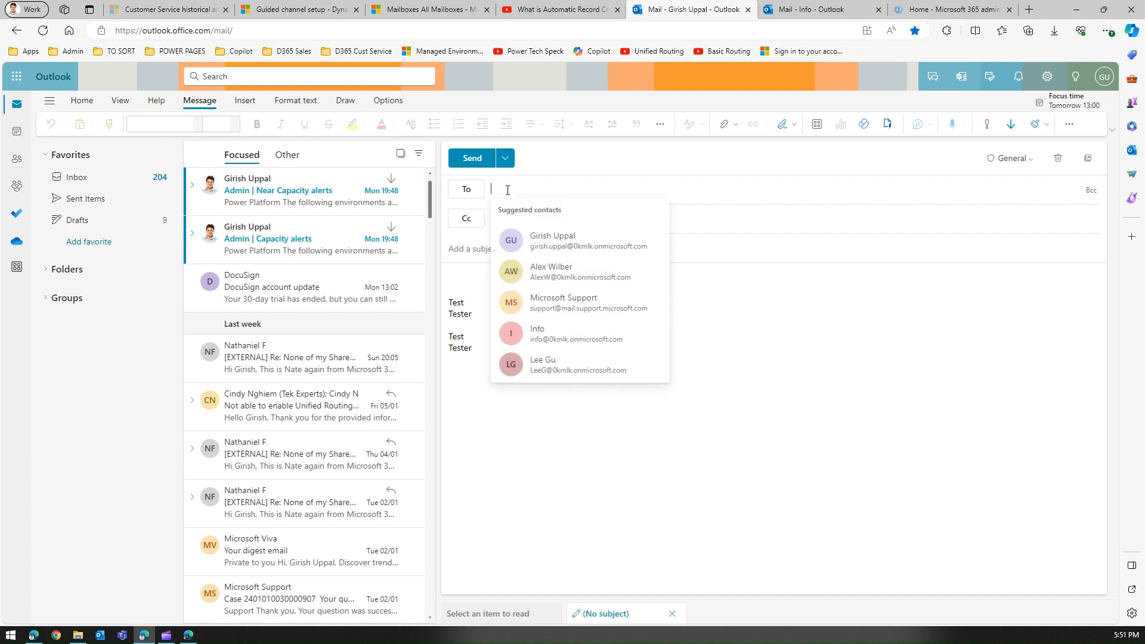
pyautogui.write('info')
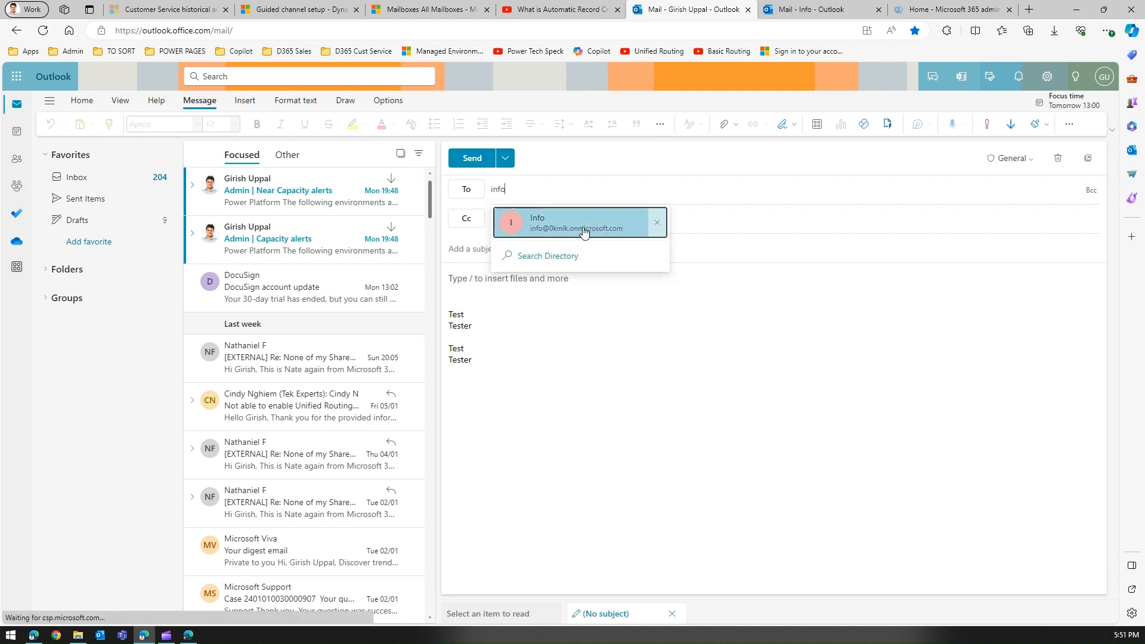
pyautogui.click(589, 233)
pyautogui.write('M')
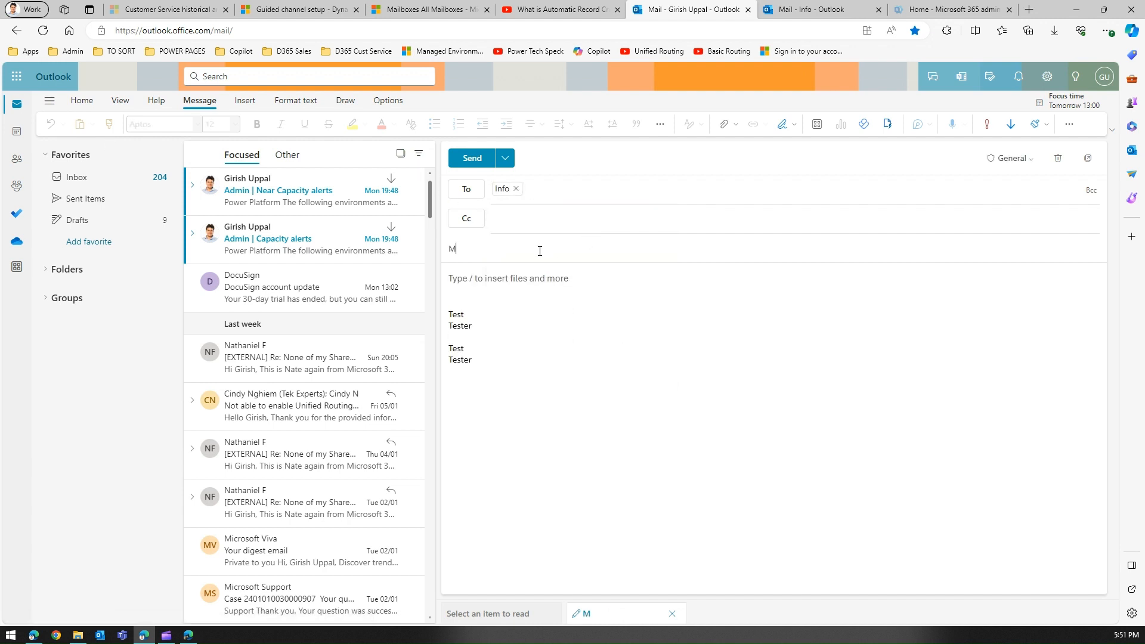
pyautogui.write('y PC is not working')
pyautogui.press('Tab')
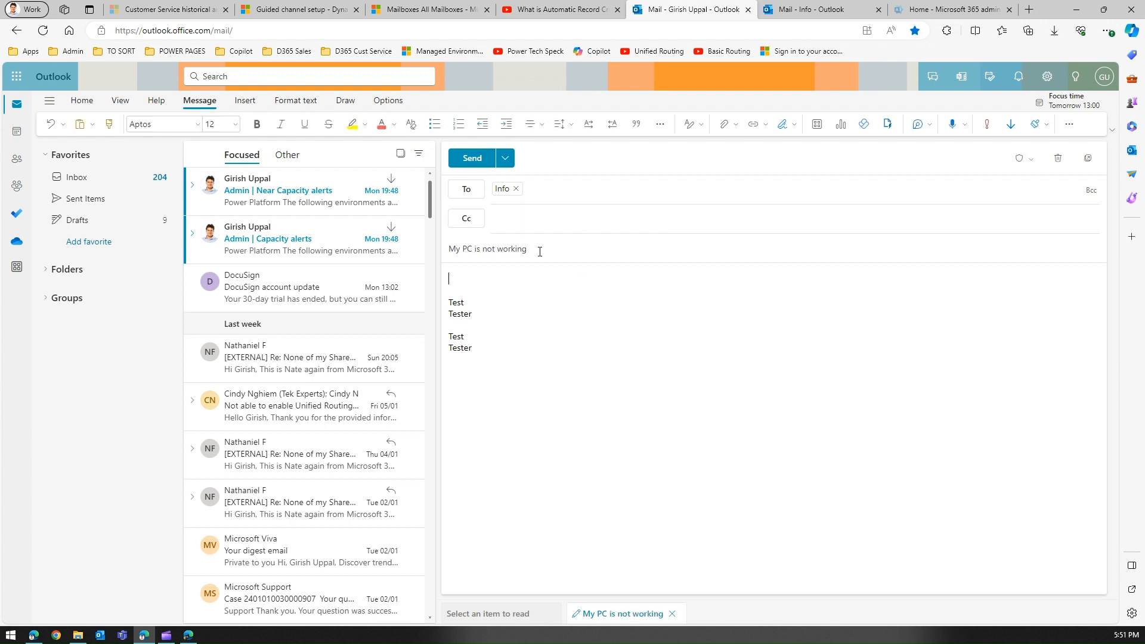
pyautogui.write('My PC has some issue')
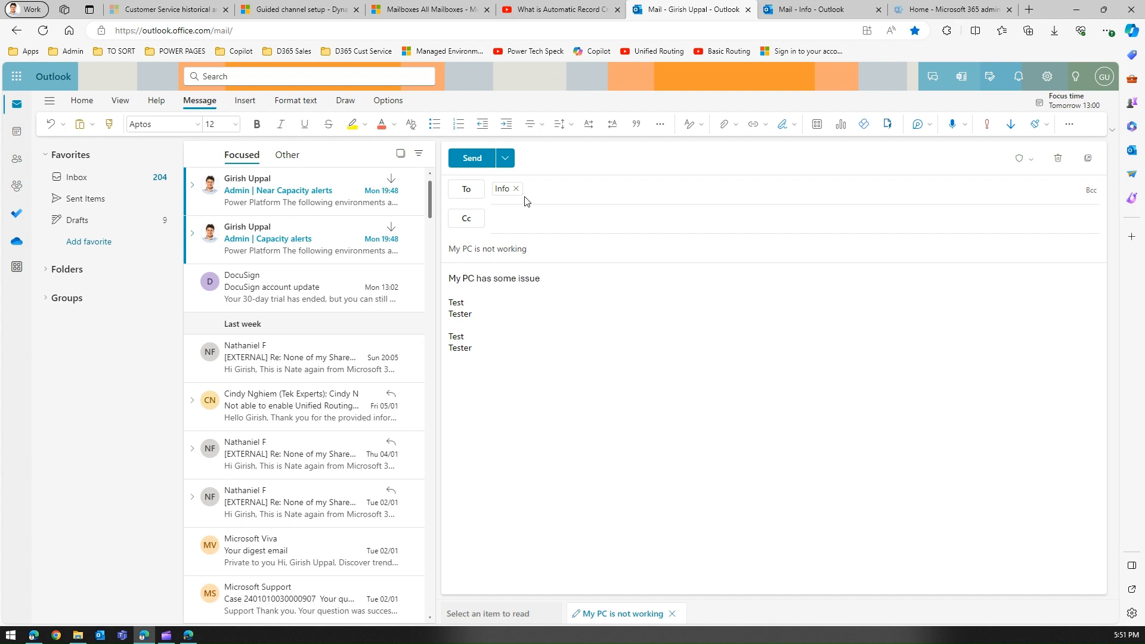
pyautogui.click(477, 159)
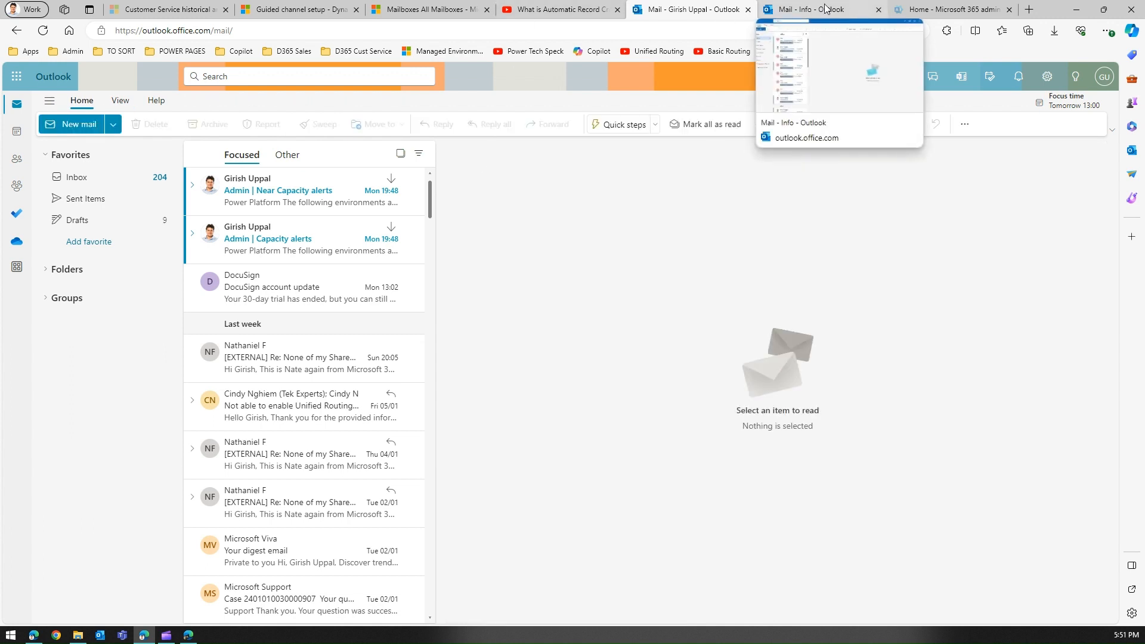
# Open the 'My PC is not working' test email in the Info inbox, then return to the completed Email setup page
pyautogui.click(806, 9)
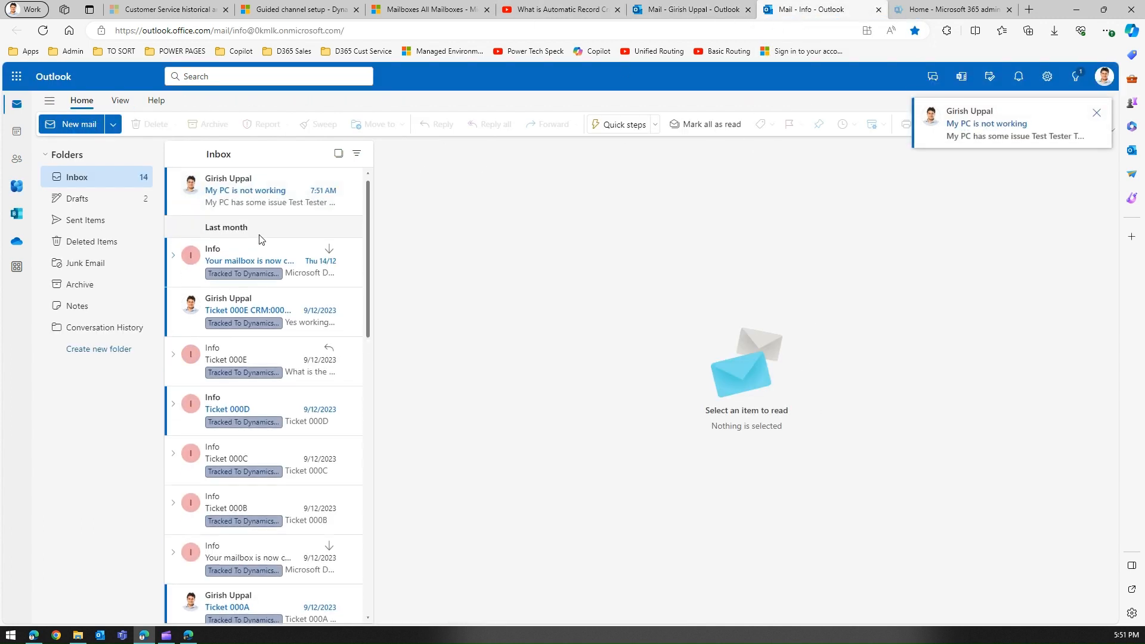
pyautogui.click(257, 200)
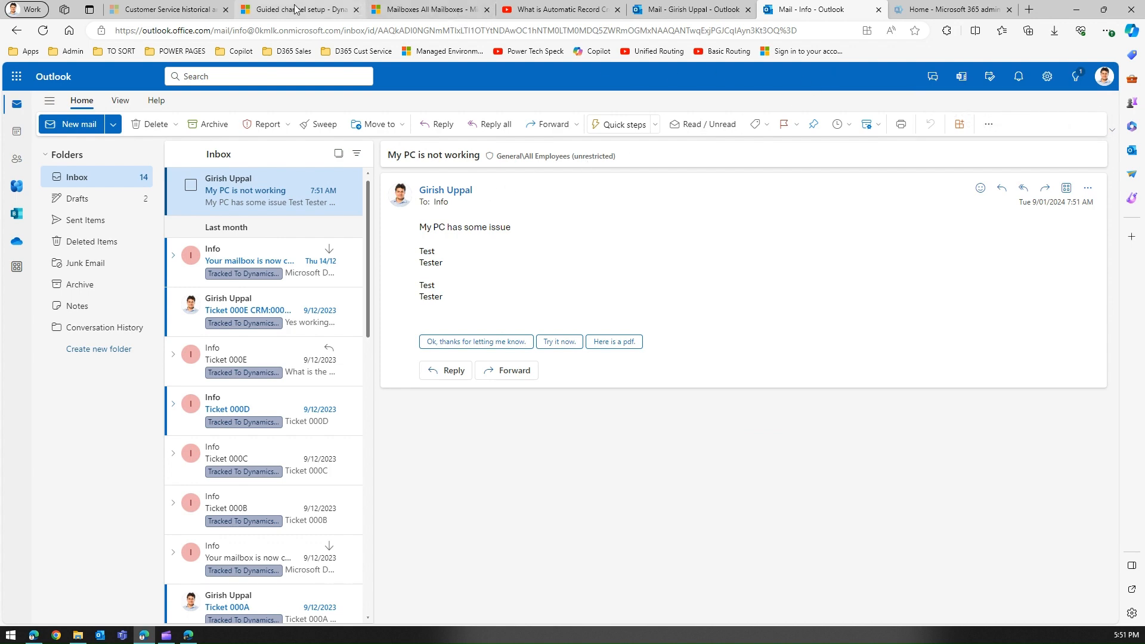
pyautogui.click(444, 9)
pyautogui.click(308, 9)
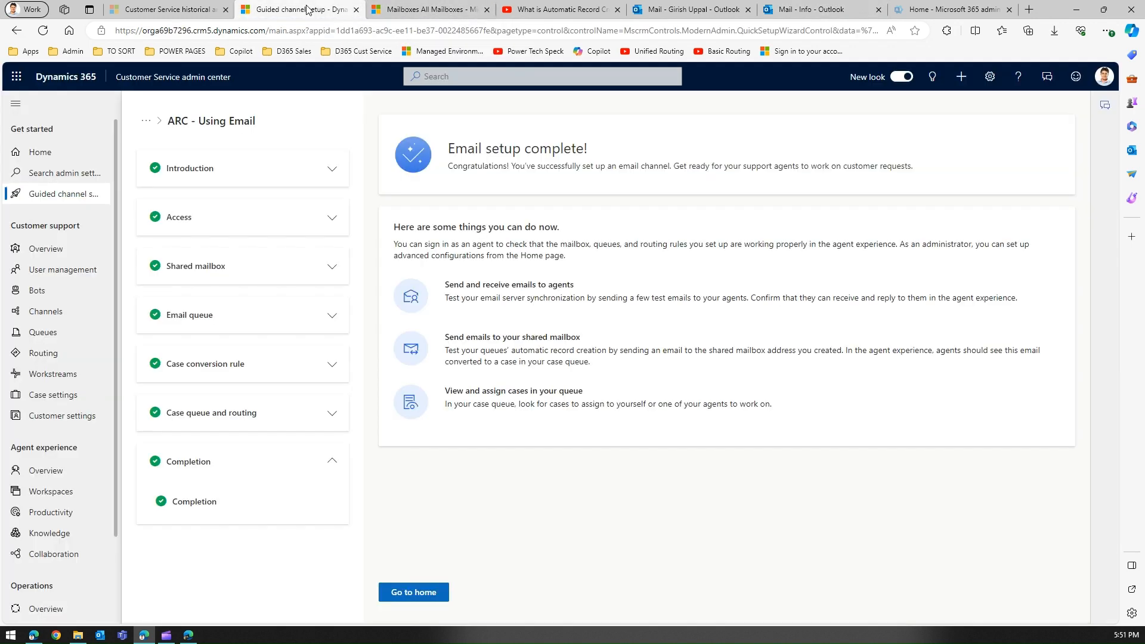
pyautogui.click(176, 8)
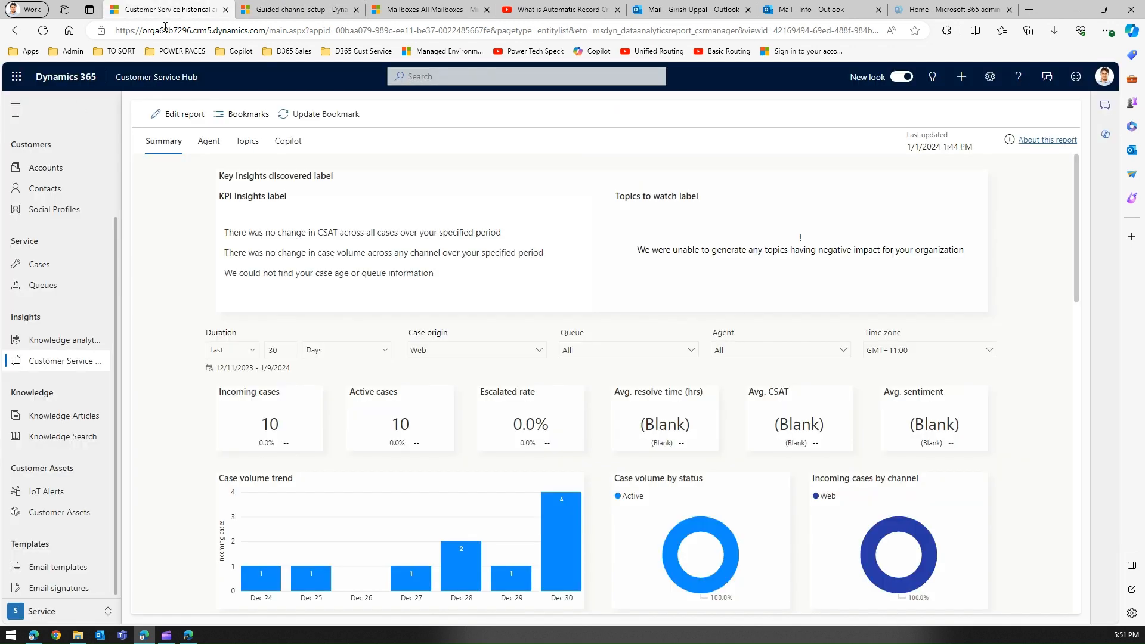
pyautogui.click(38, 264)
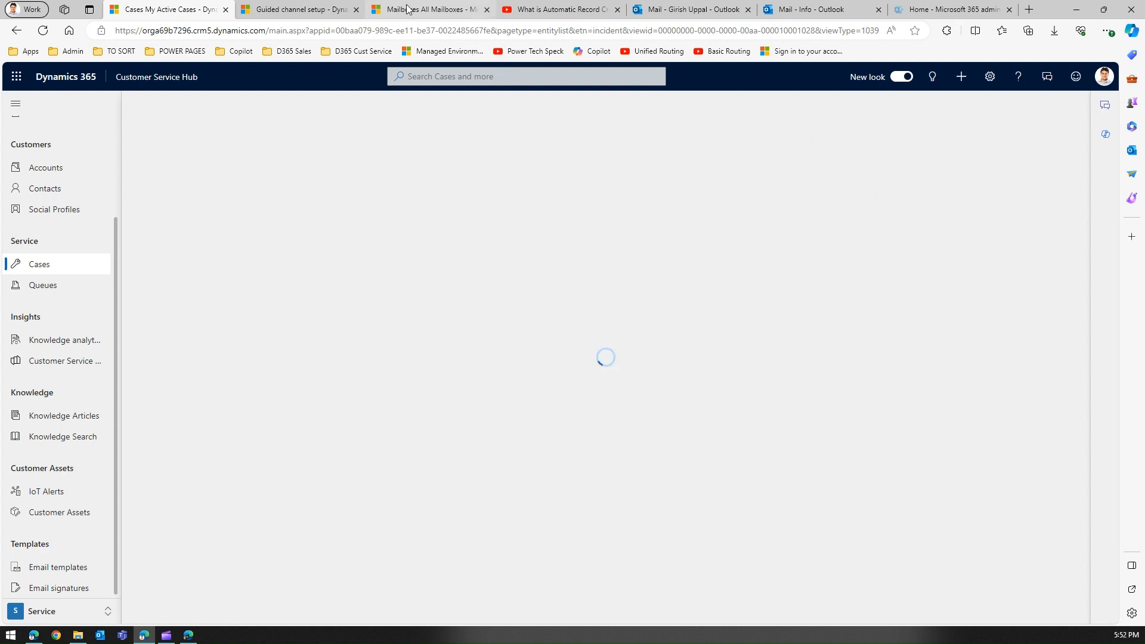
pyautogui.click(298, 9)
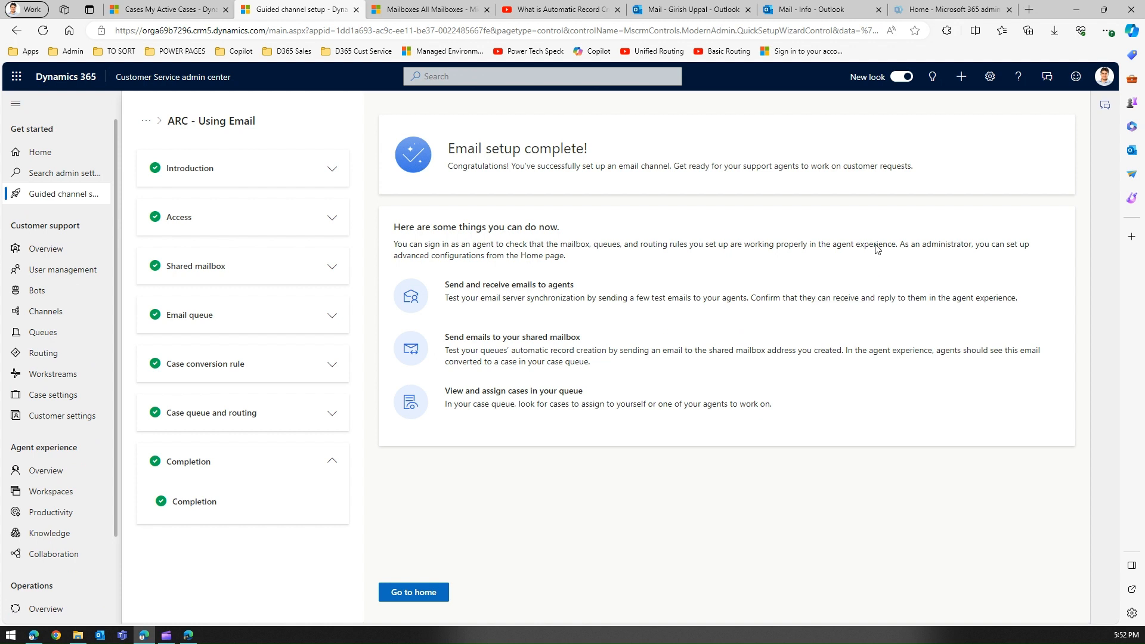